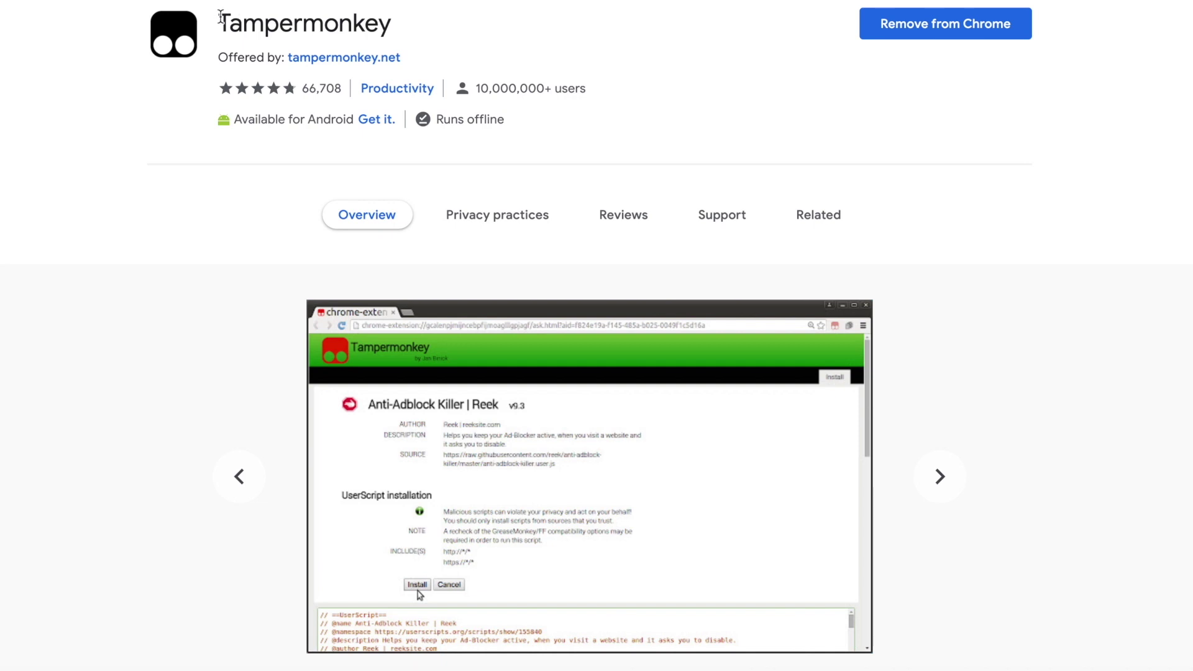
Step: Browse to the next Tampermonkey screenshot on its Chrome Web Store listing
left_click(413, 21)
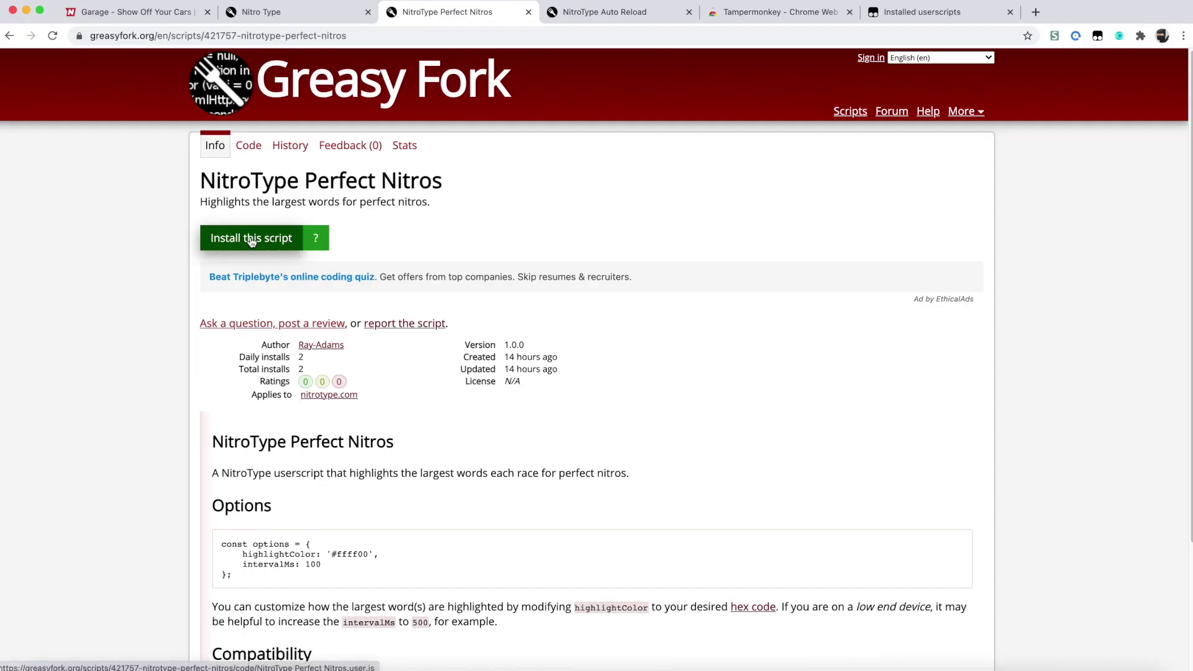
Step: Install NitroType Perfect Nitros from Greasy Fork into Tampermonkey, then switch to the Nitro Type garage
left_click(252, 242)
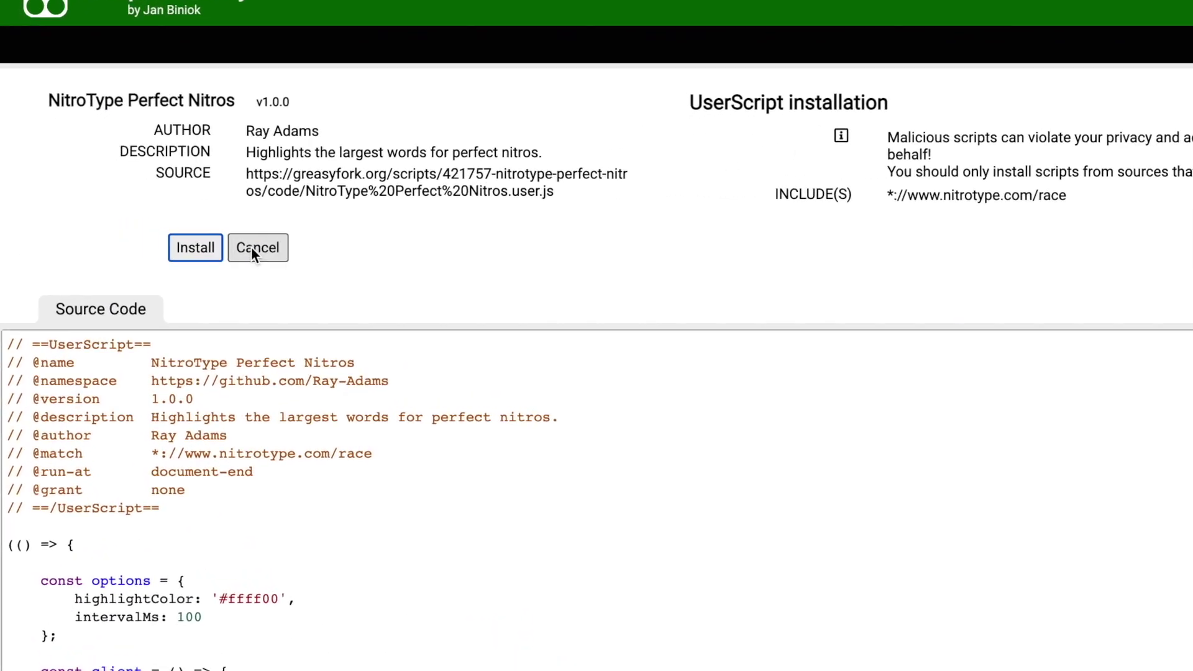
left_click(195, 247)
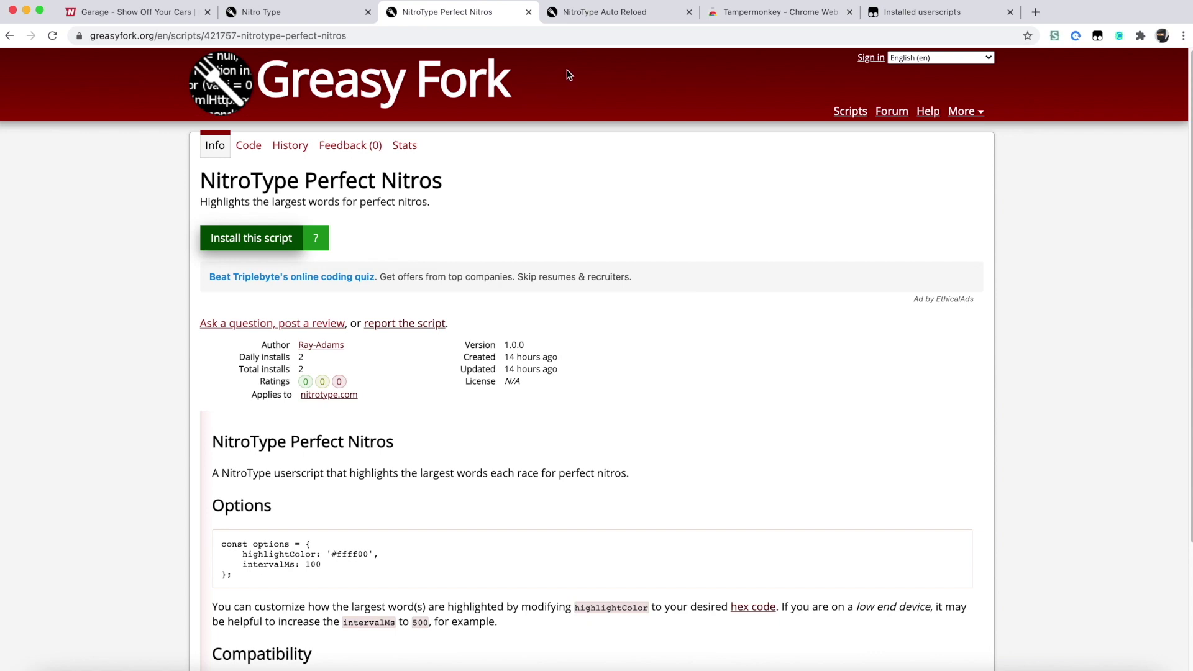
left_click(173, 12)
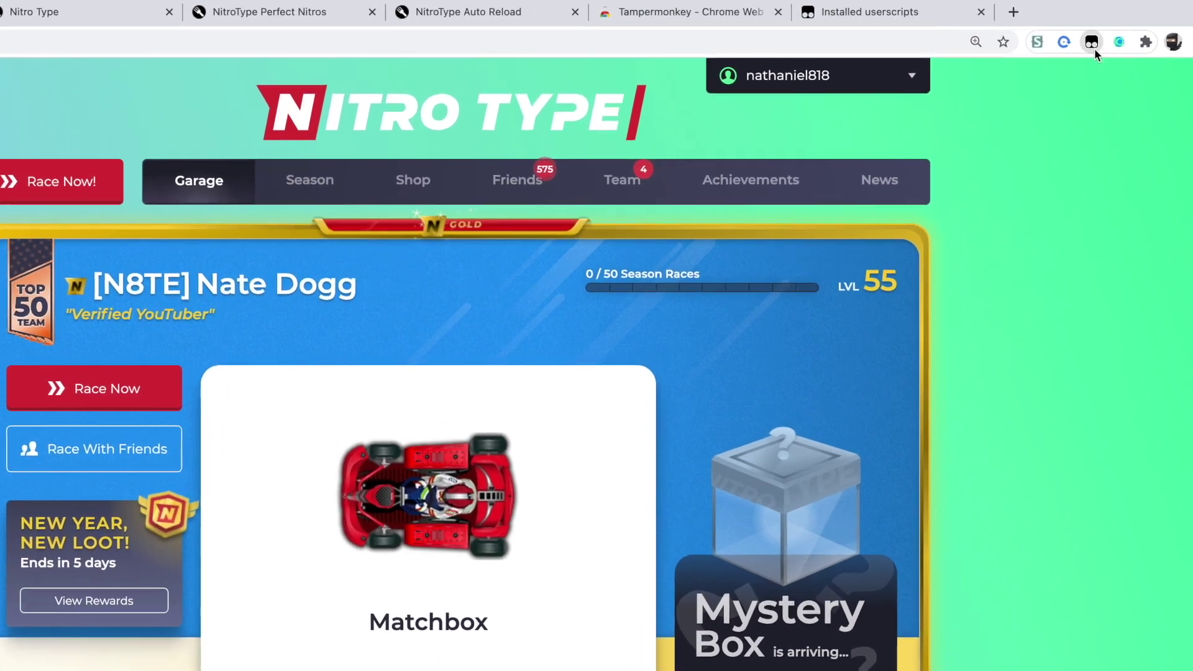
Step: Check that NitroType Auto Reload and NitroType Perfect Nitros are enabled, then return to the garage
left_click(1097, 42)
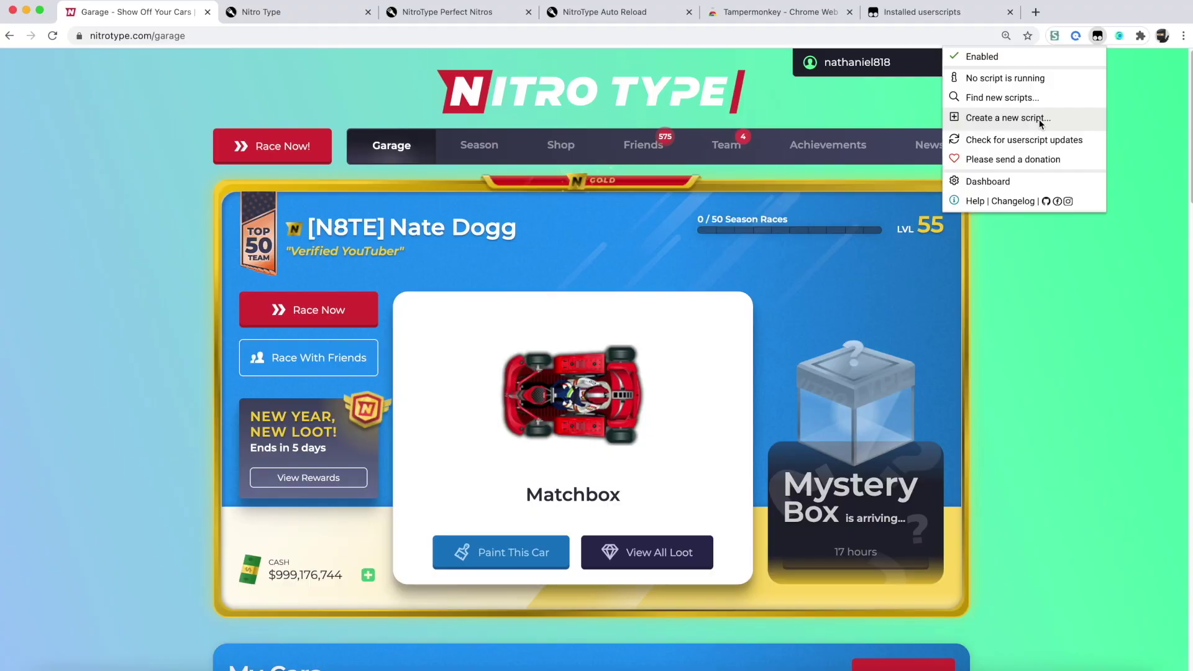
left_click(899, 323)
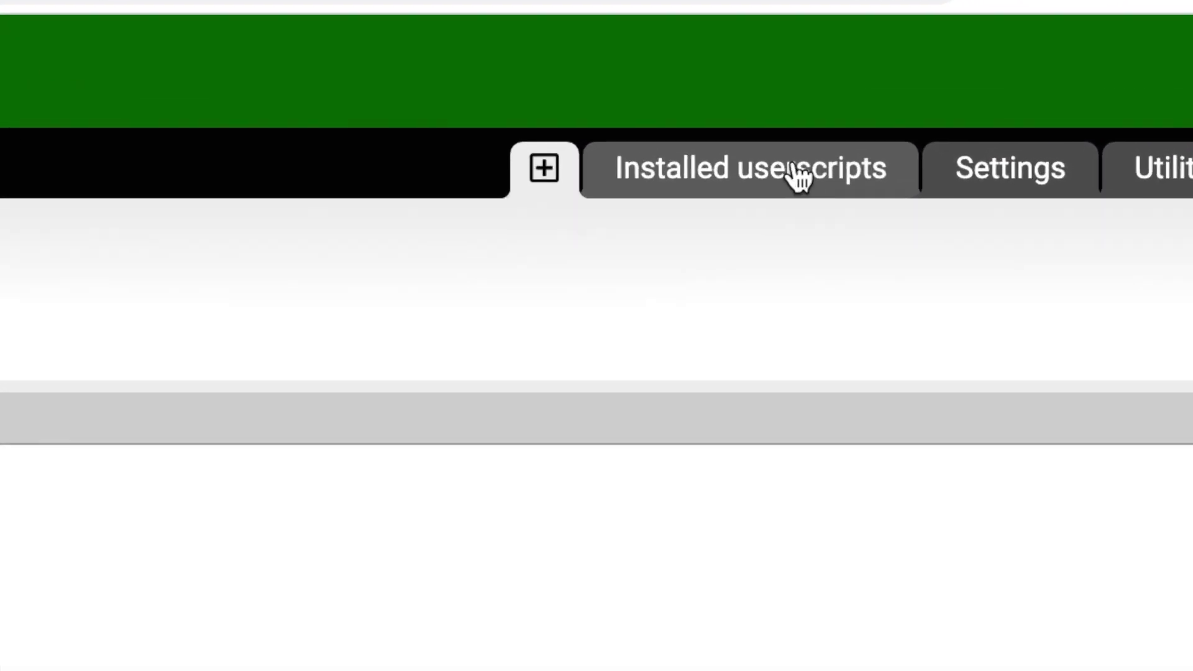
left_click(800, 177)
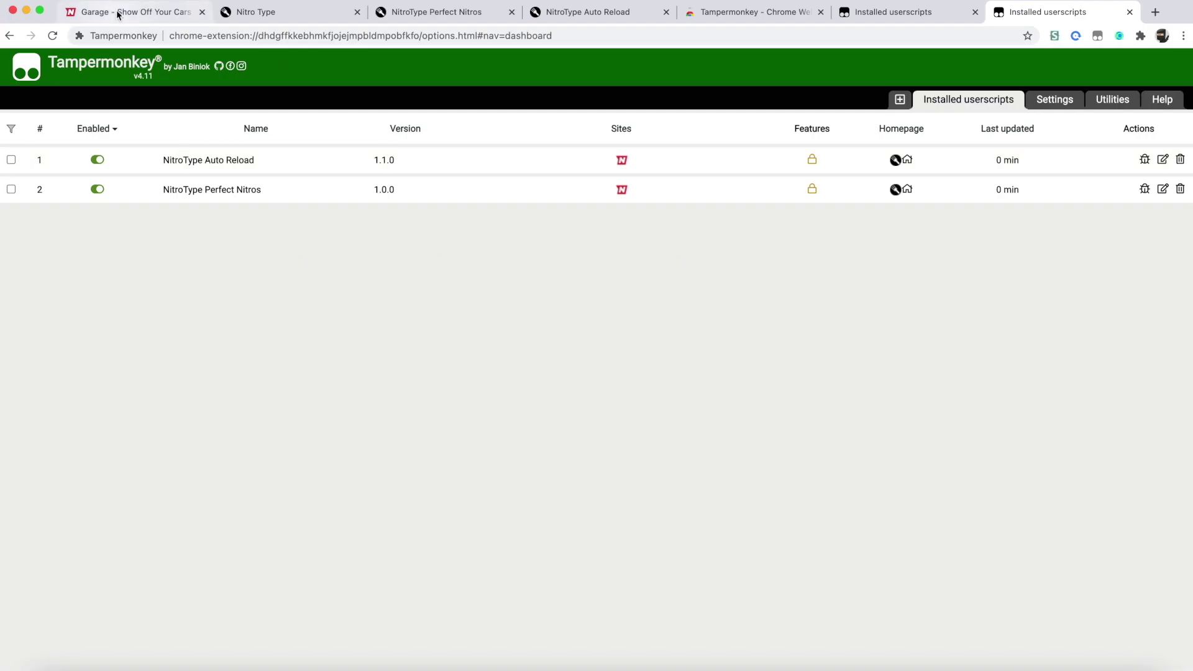
left_click(117, 15)
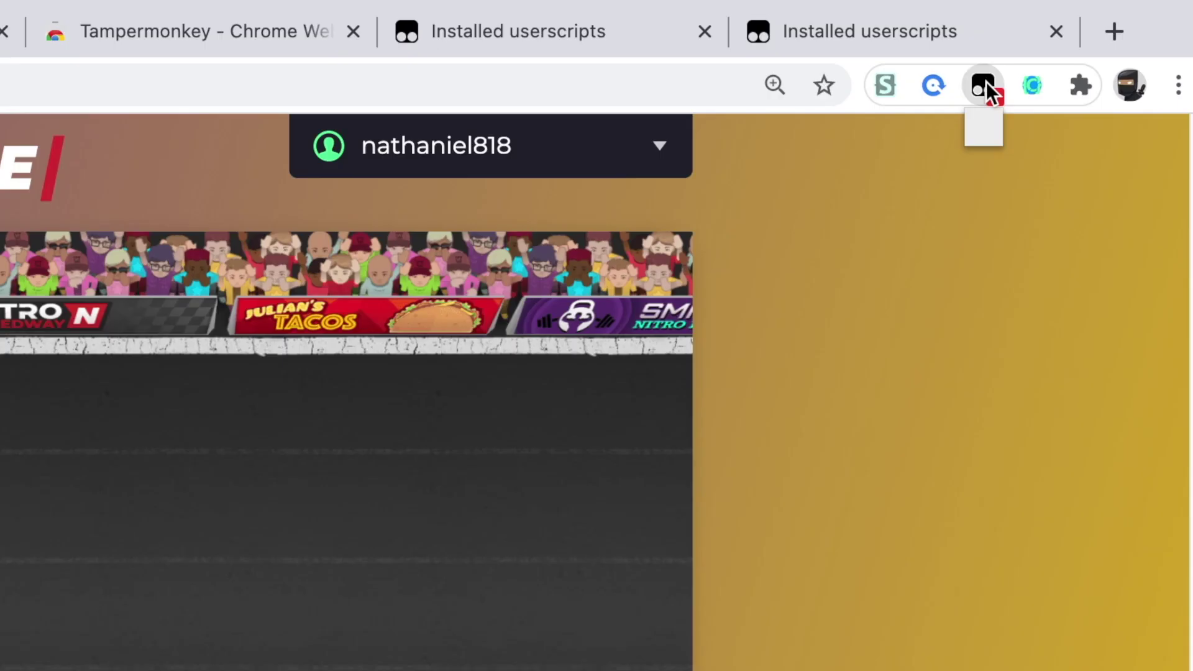
Step: Confirm both userscripts run on the race, then type the 'Mild reactions…' passage
left_click(1098, 36)
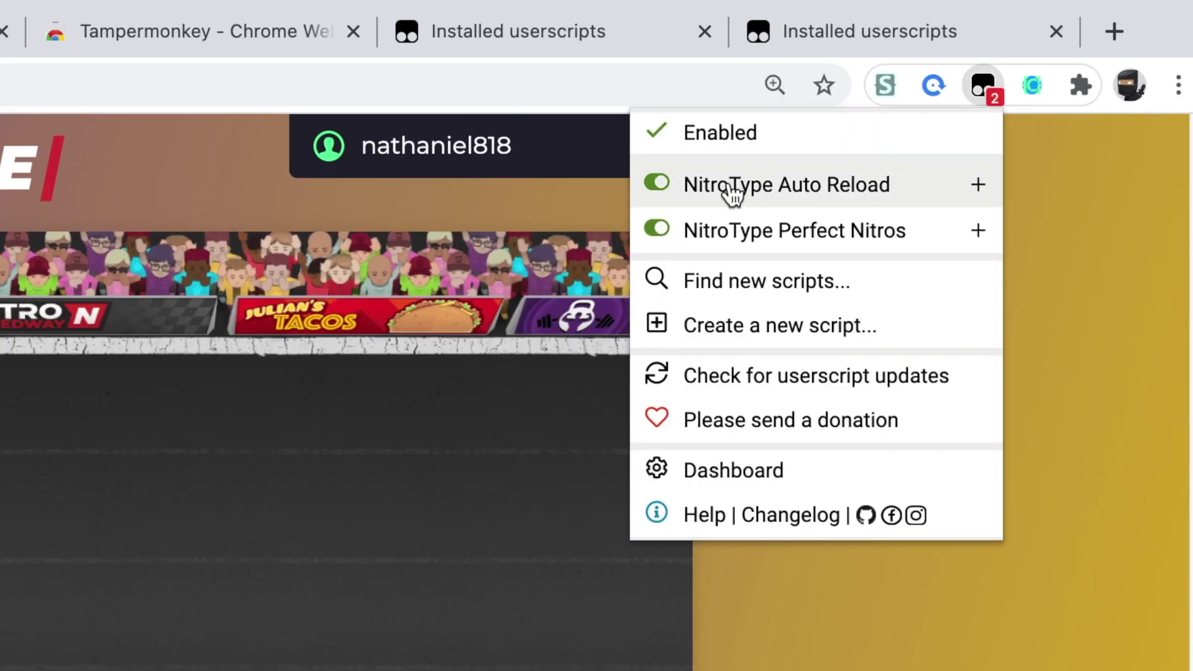
key("Escape")
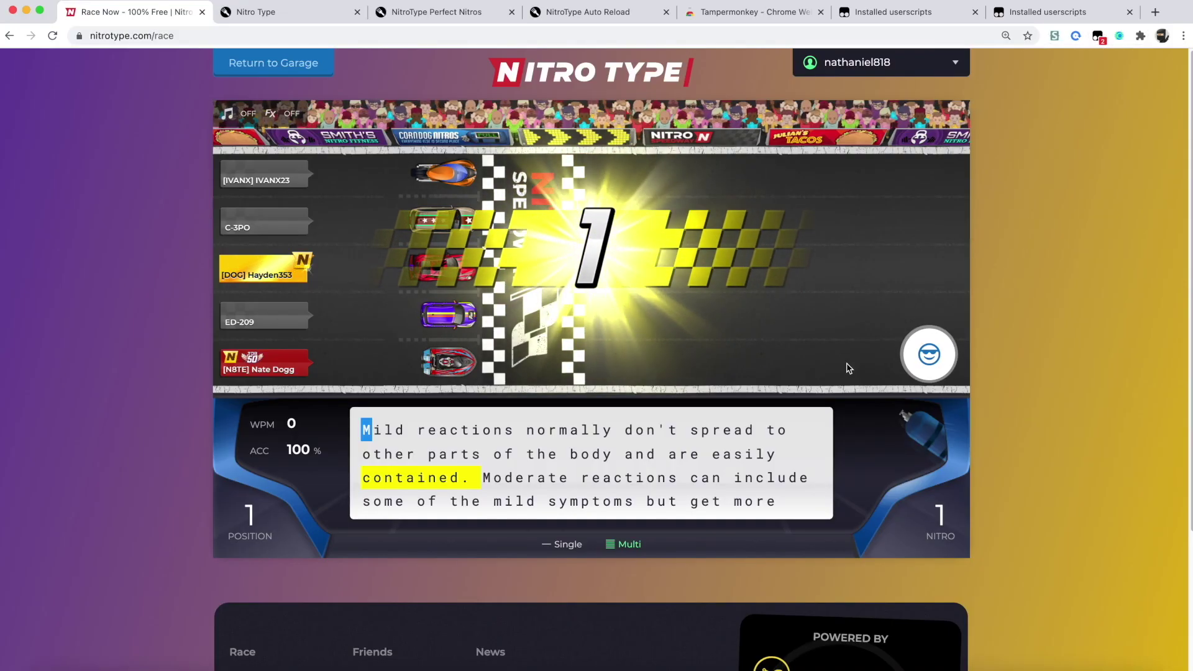
type("Mild reactions normally don't spread to")
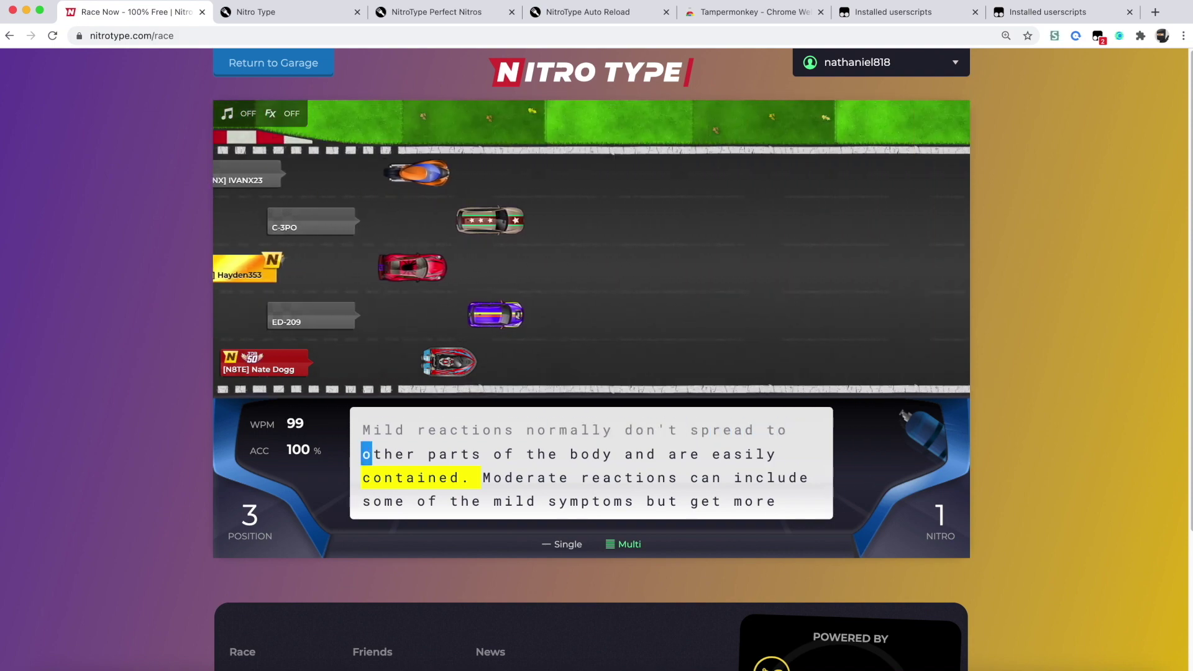
type("arts of the body and are easily ")
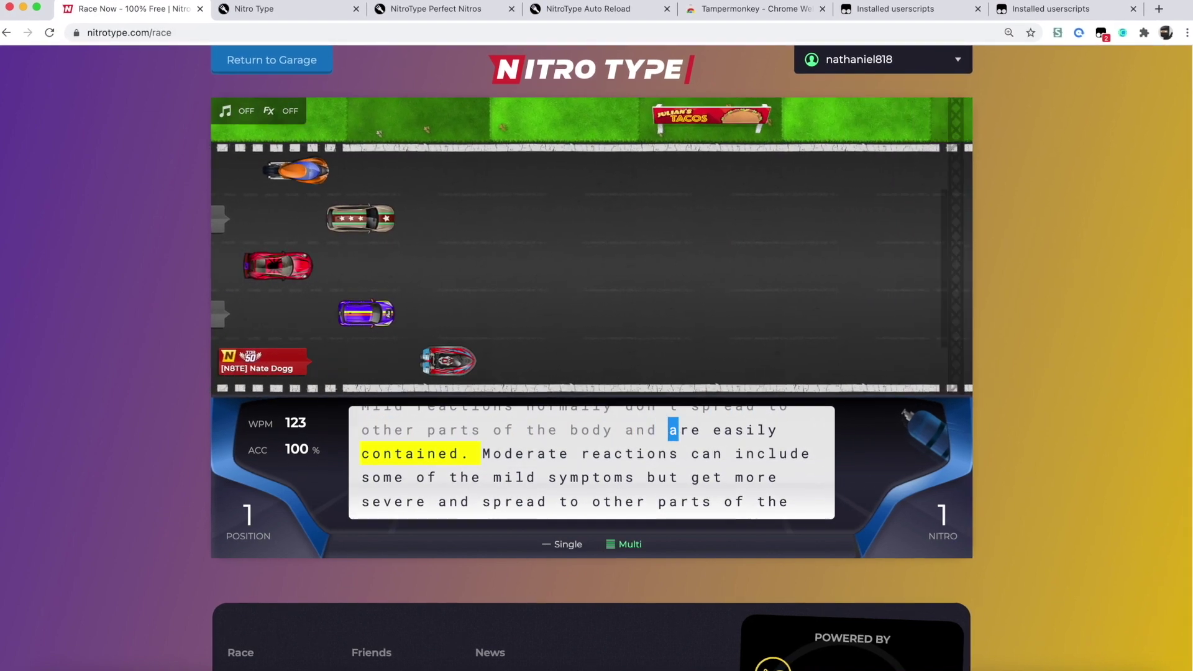
type("contained. Moderate reactions can include")
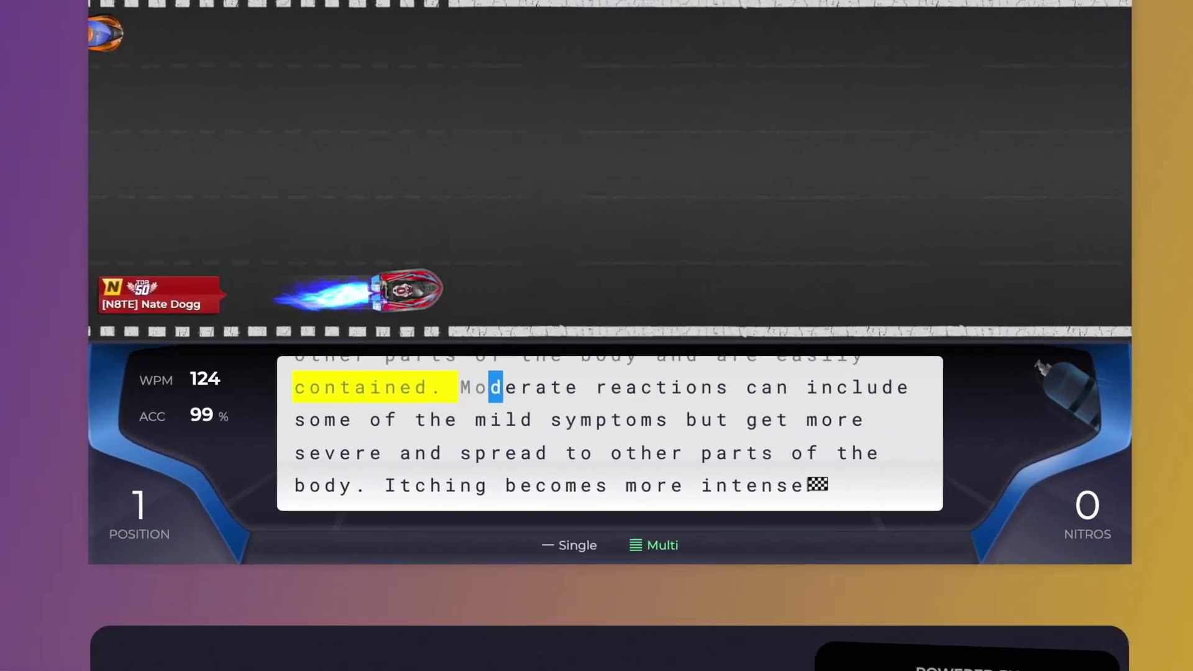
type(" some of the mild ")
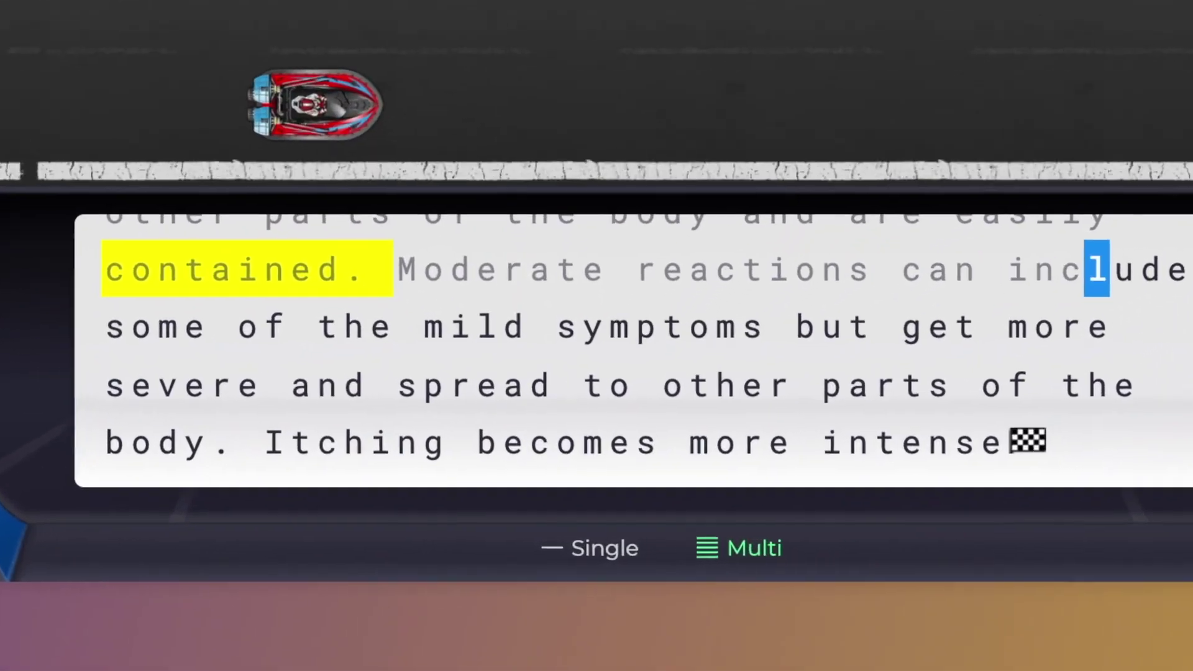
type("symptoms but get more")
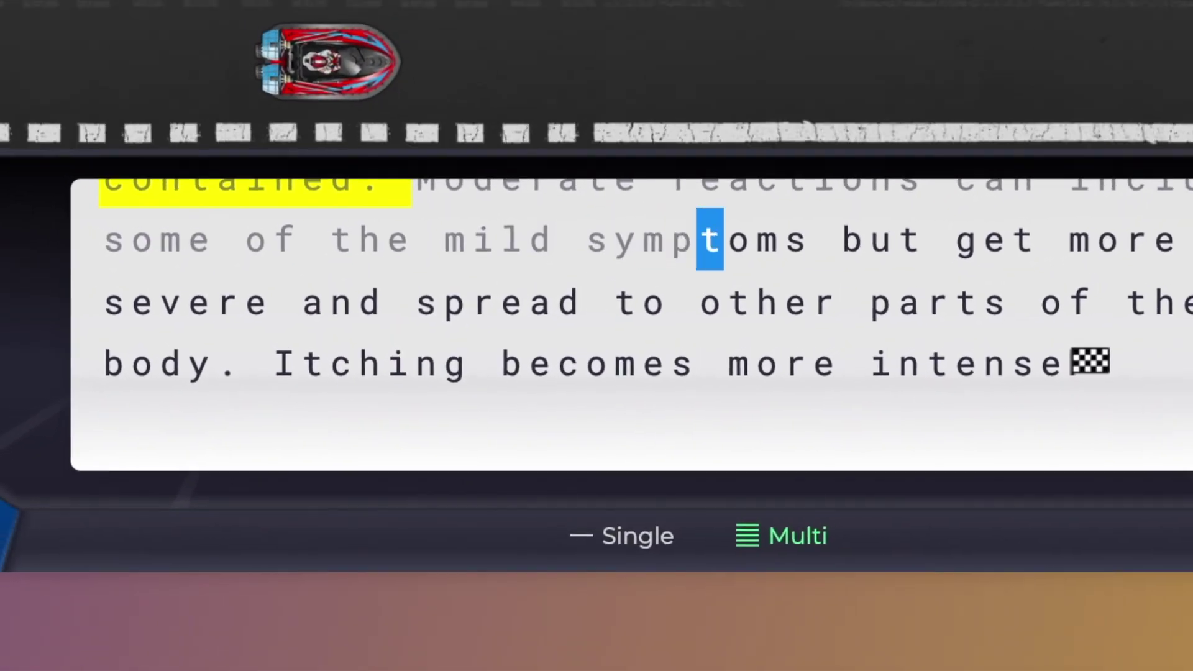
type(" severe a")
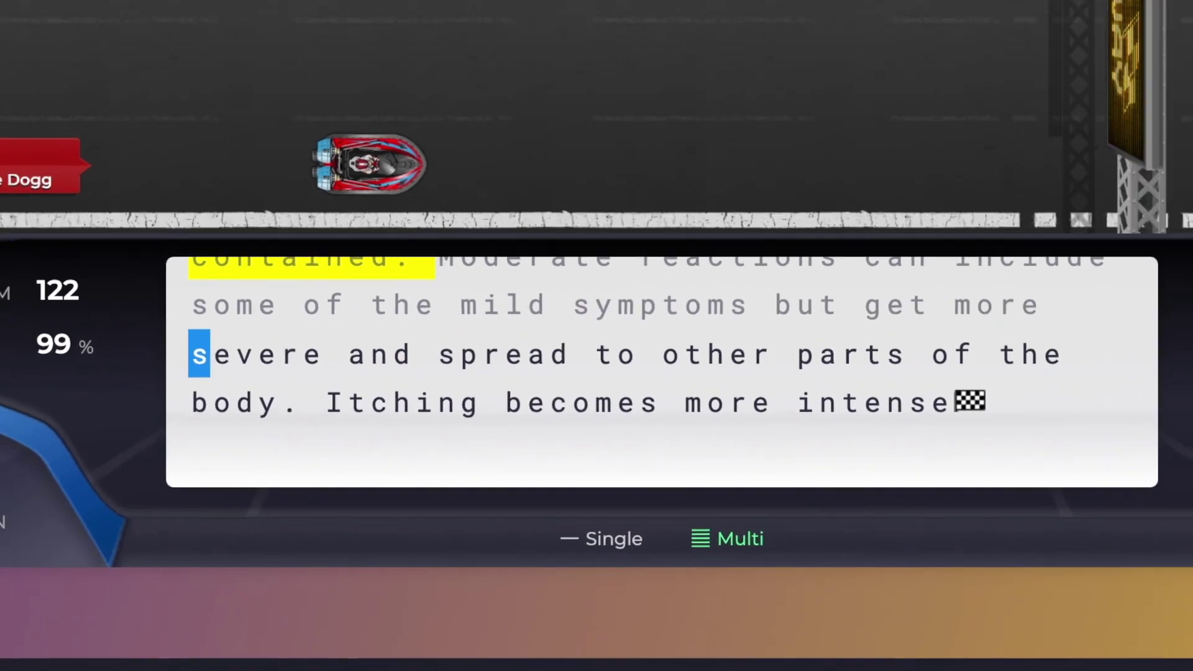
type("nd spread to other parts of the")
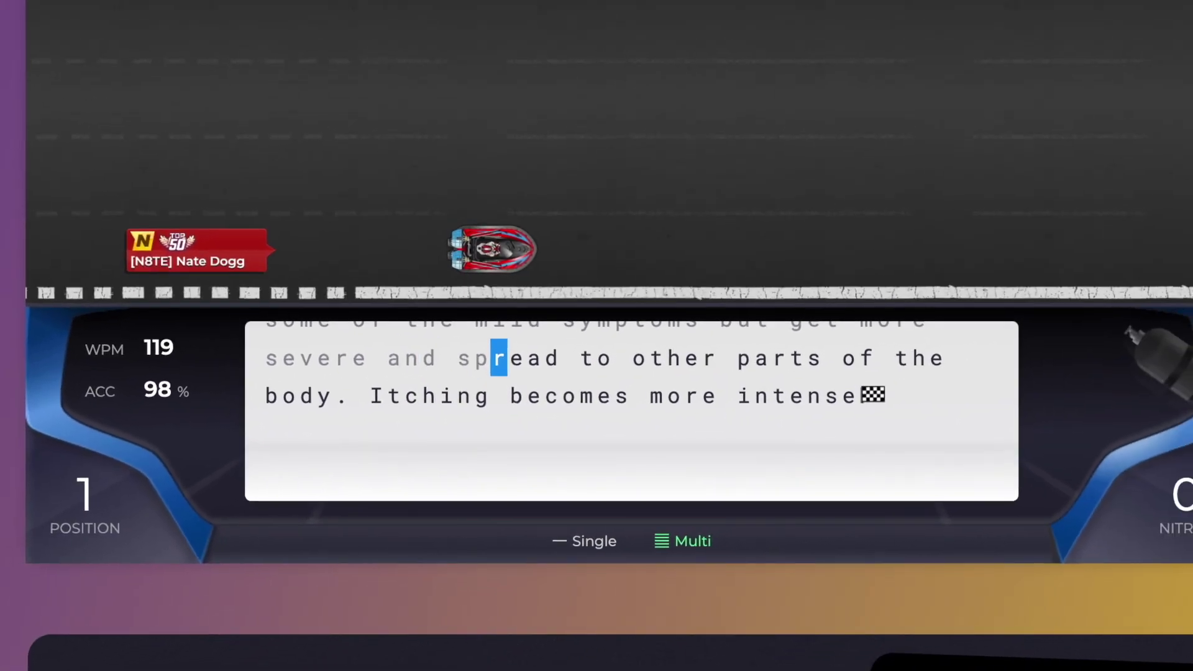
type(" body. It")
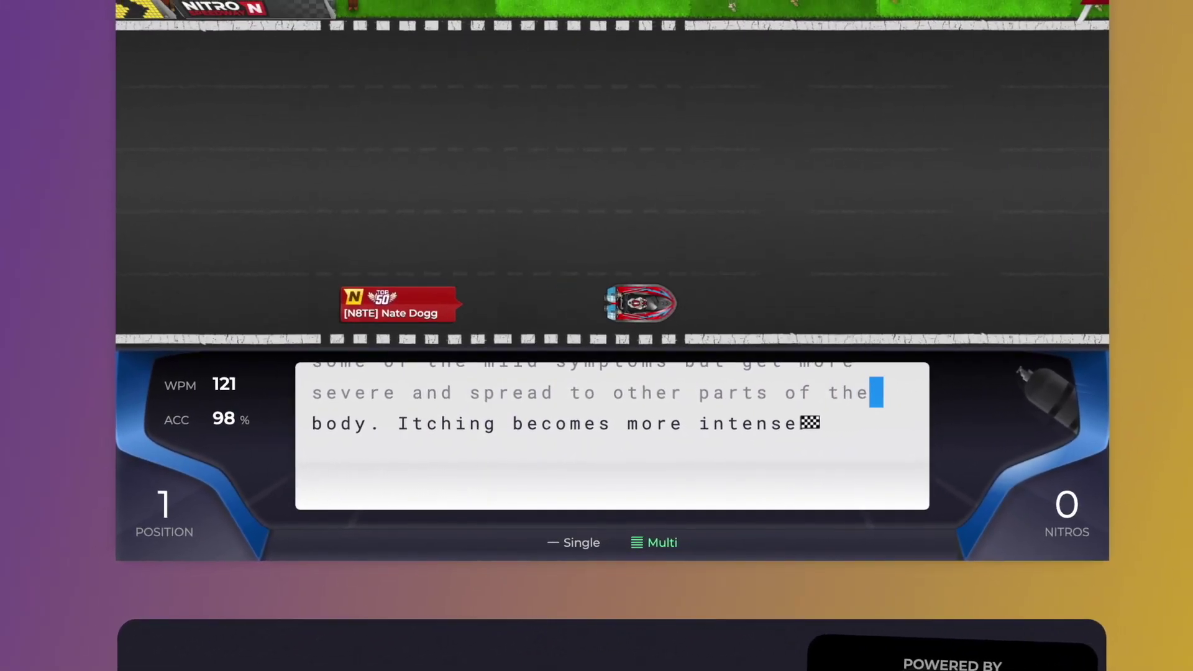
type("ching becomes more int")
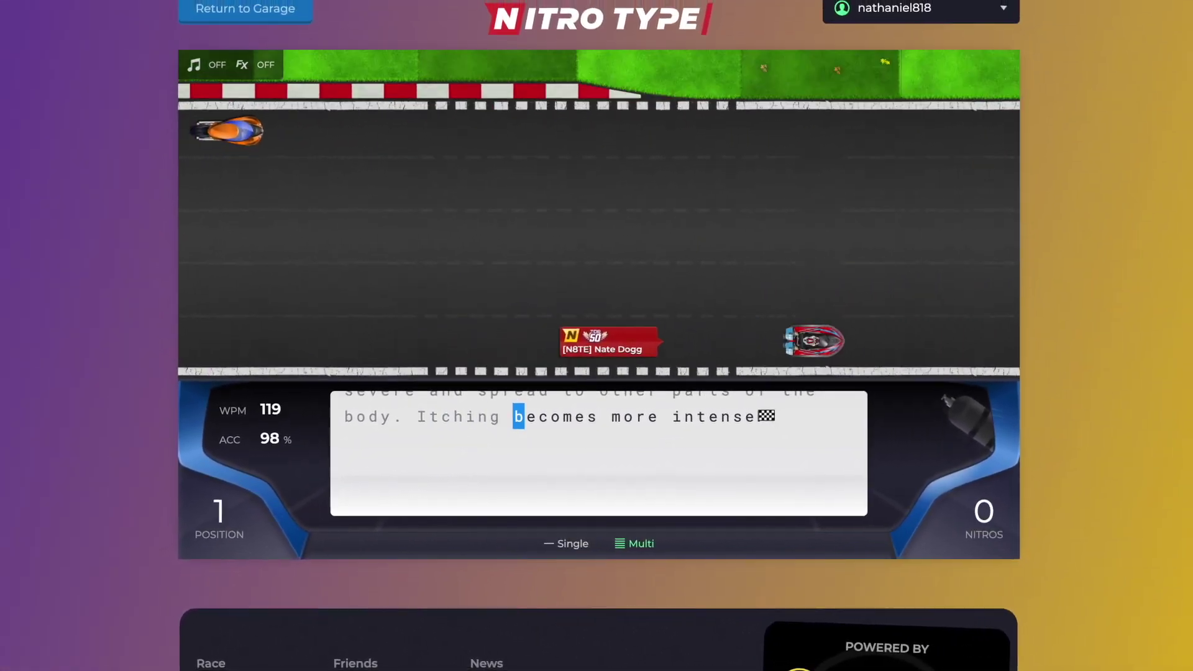
type("ense")
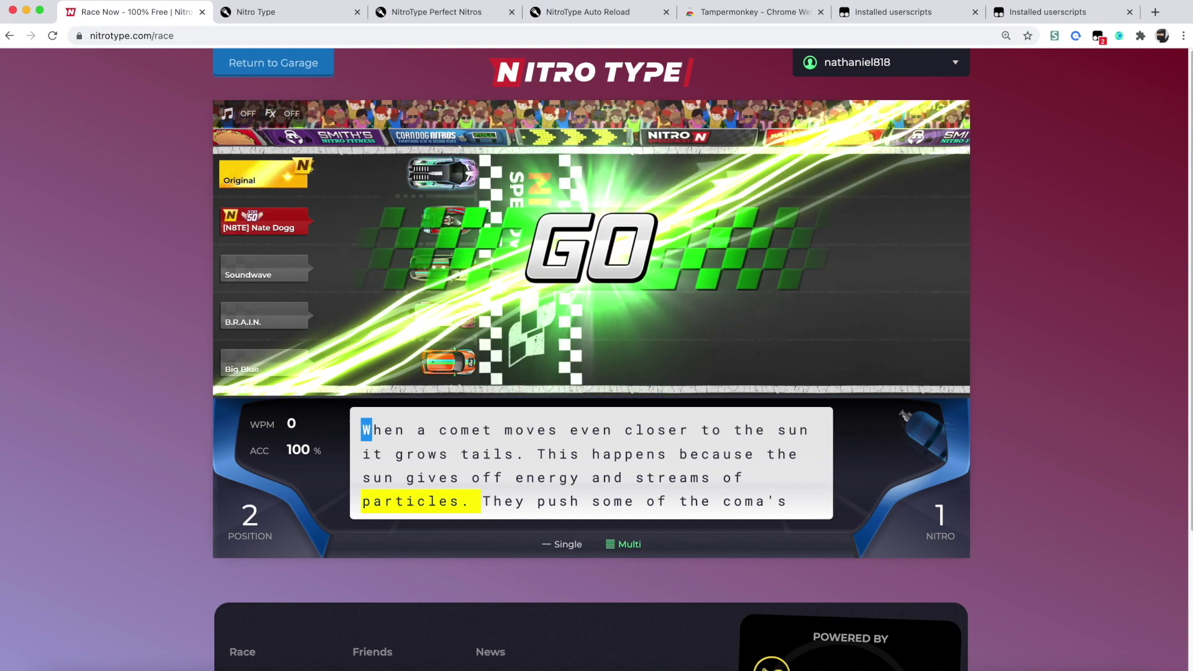
Step: Type the comet and Olympic torch passages, firing a nitro over the highlighted 'Olympia'
type("When a comet ")
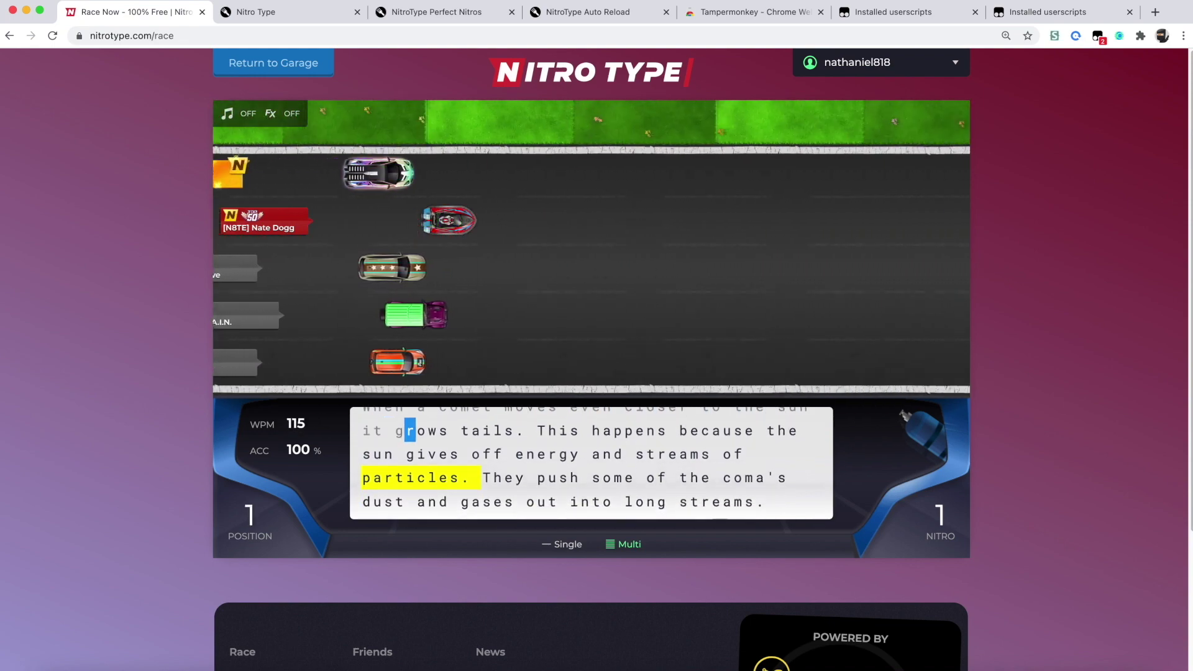
type("tails. This happens because the")
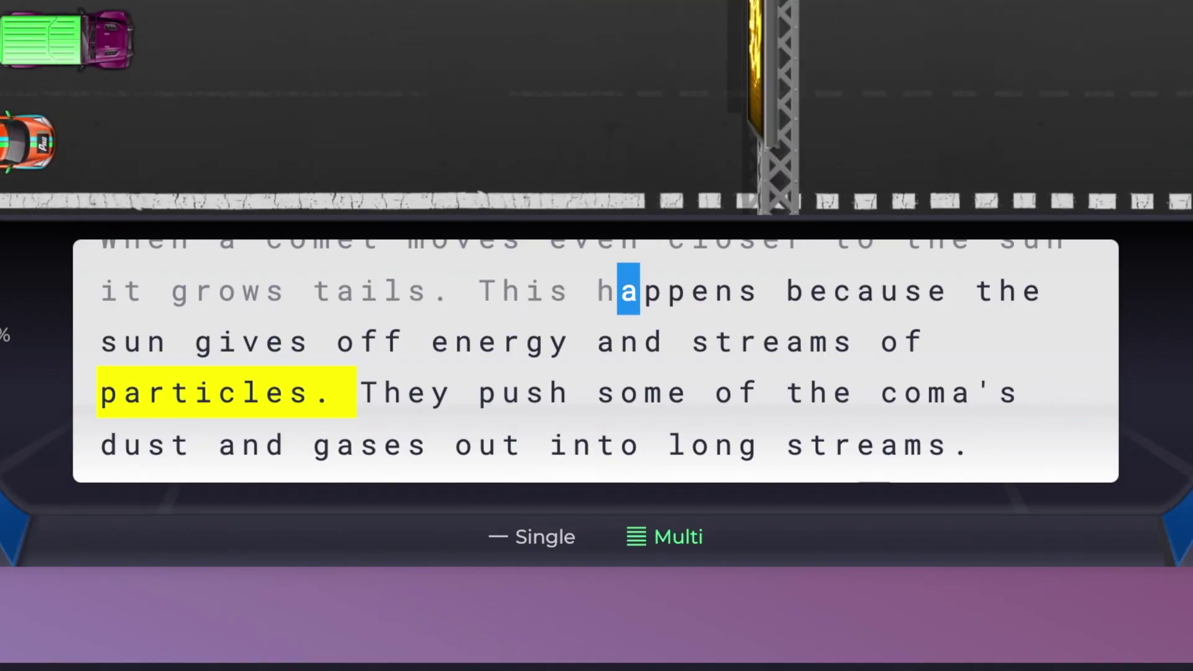
type(" sun gives off energy and s")
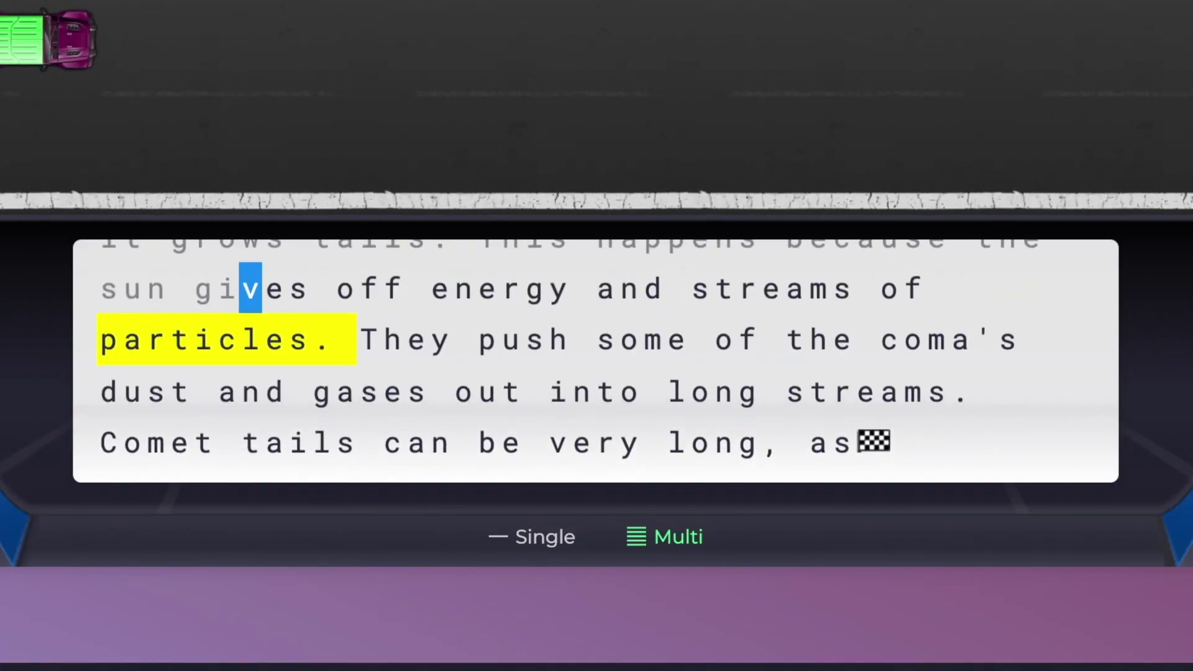
type("treams of particles. Th")
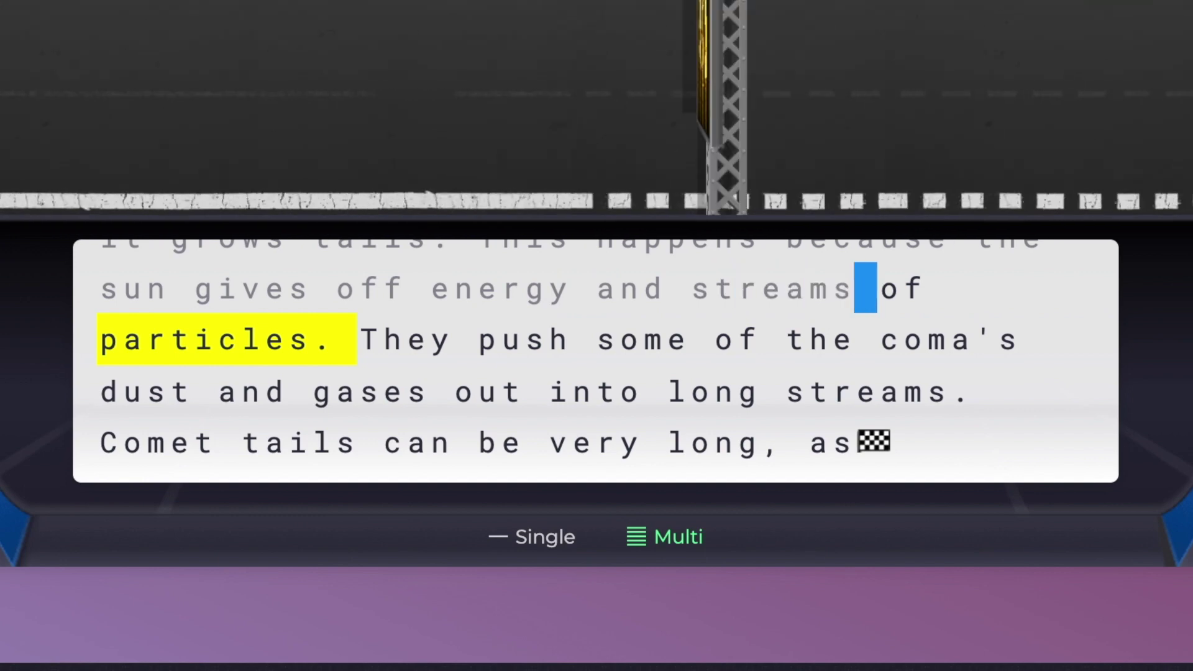
type("ey push some ")
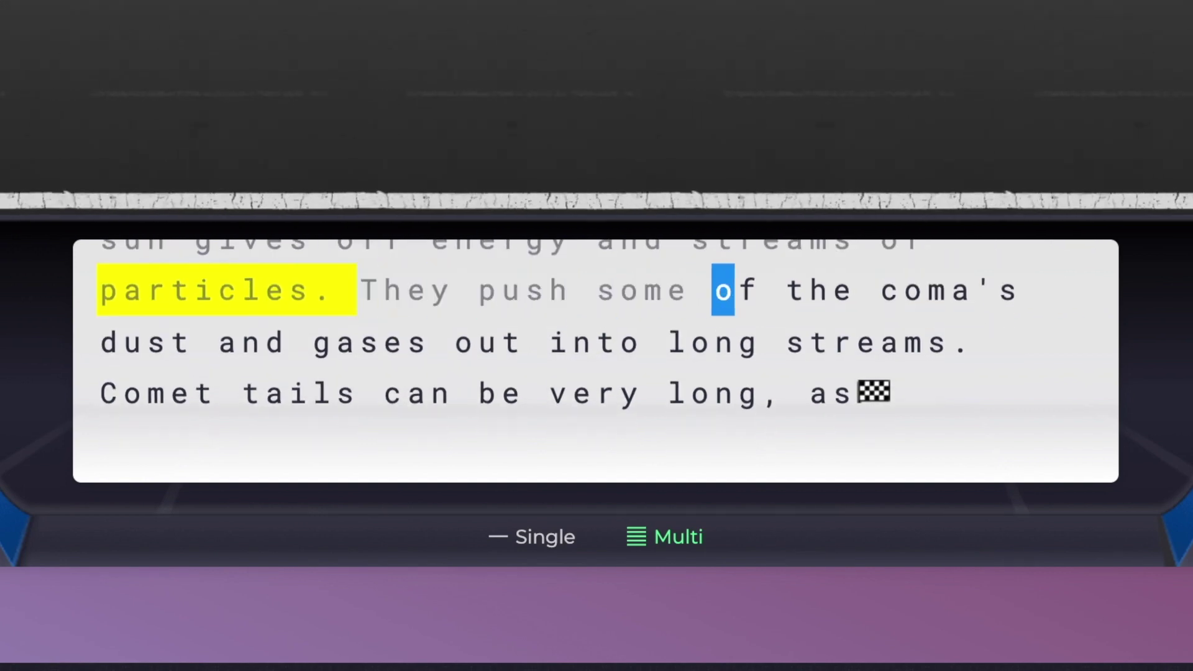
type("of the coma's")
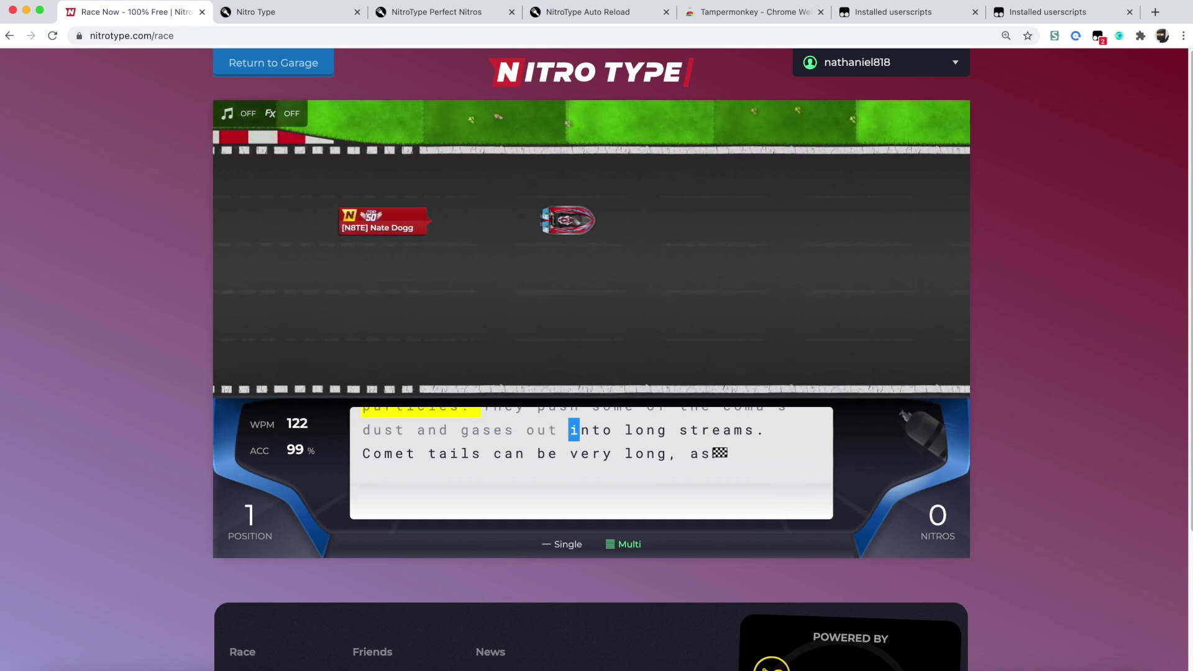
type("g streams. Comet ")
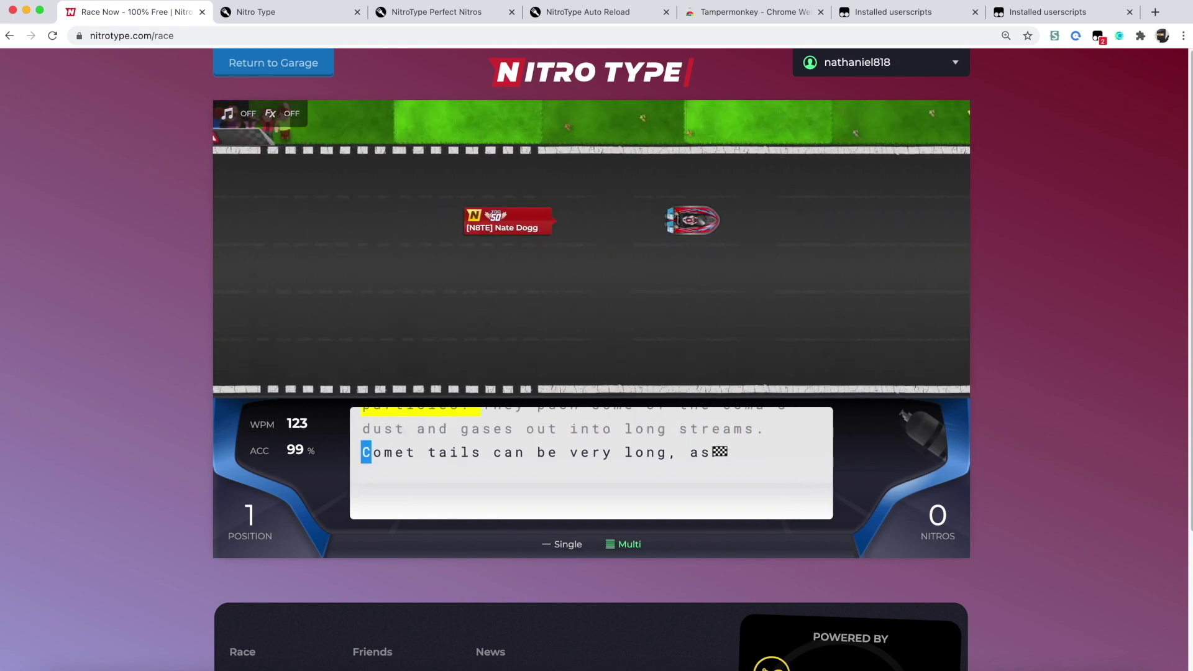
type("tails can b")
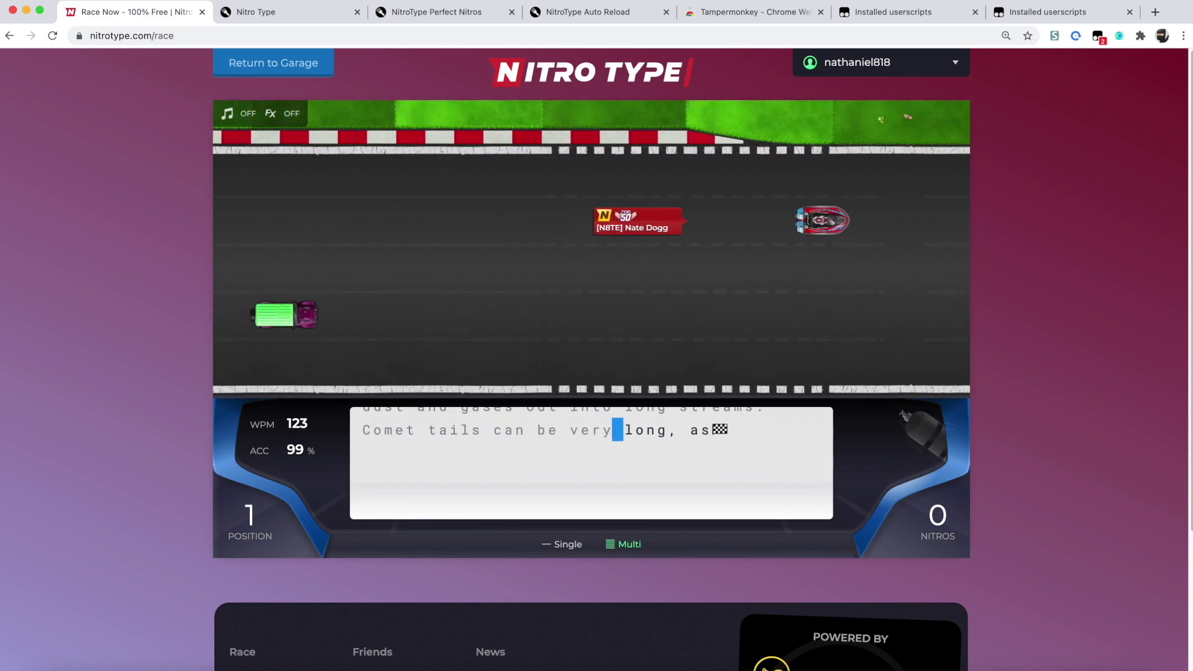
type("e very long, as")
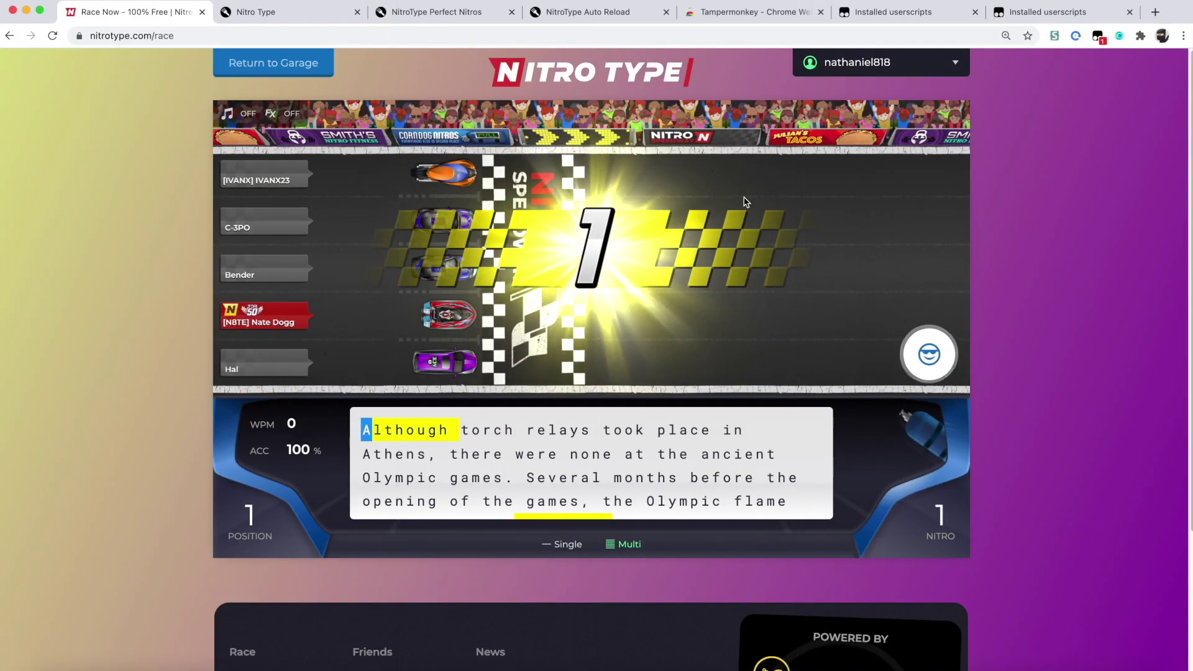
type("Although torch relays took place in")
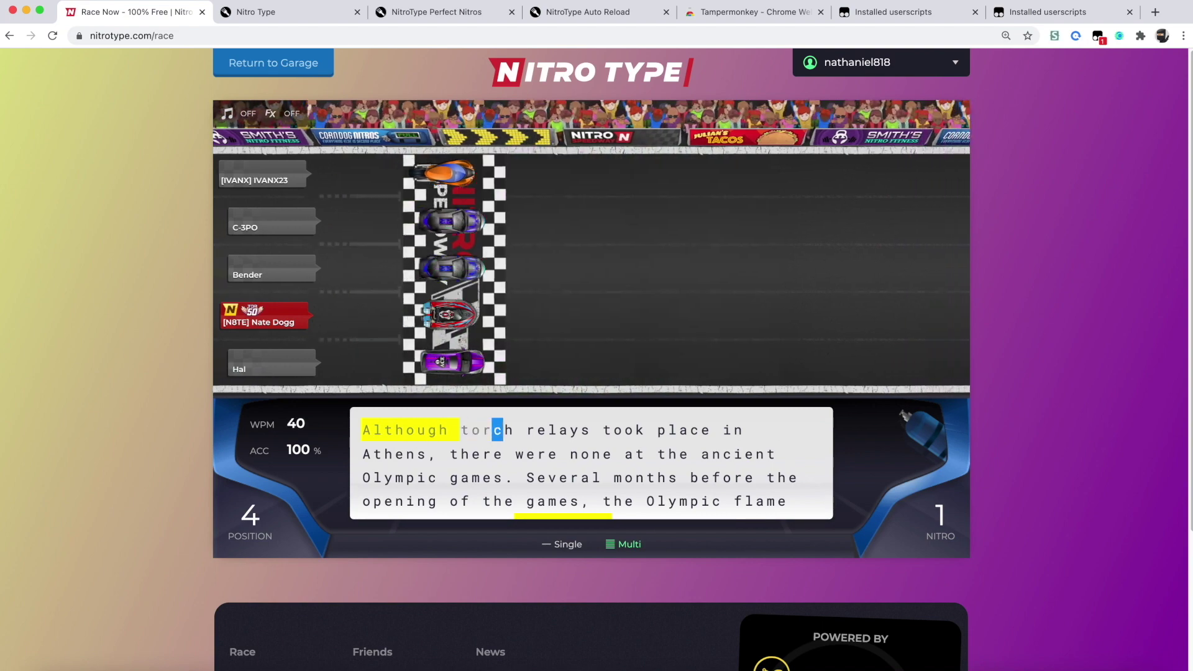
type(" Ath")
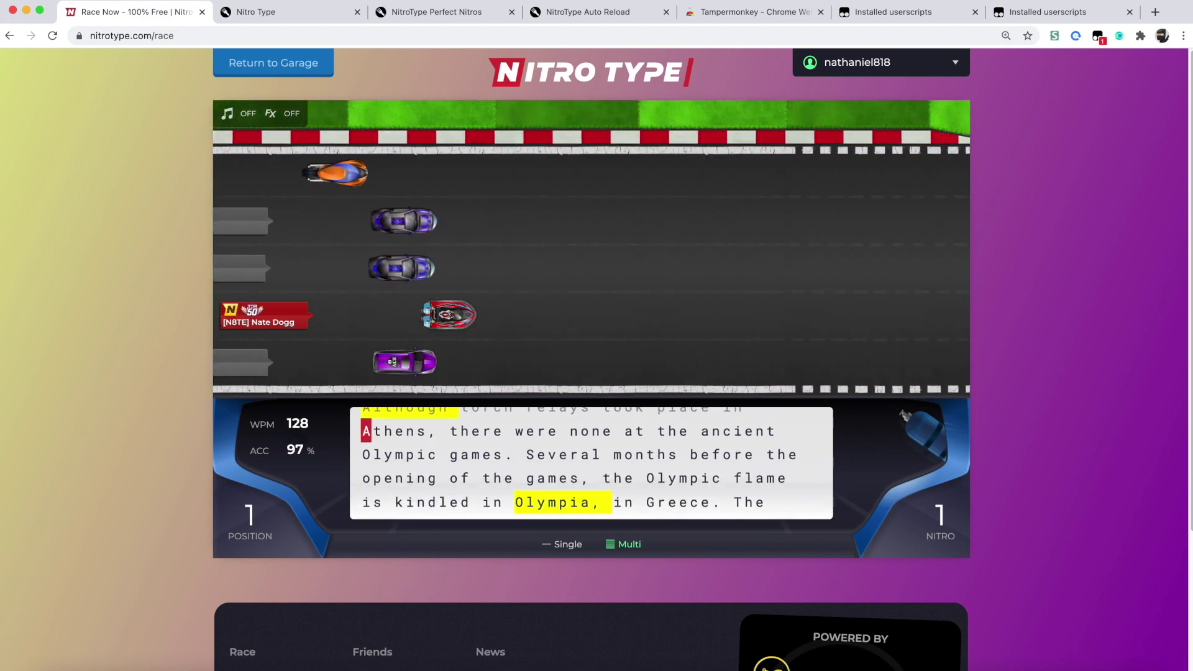
type("ens, there were none at the ancient")
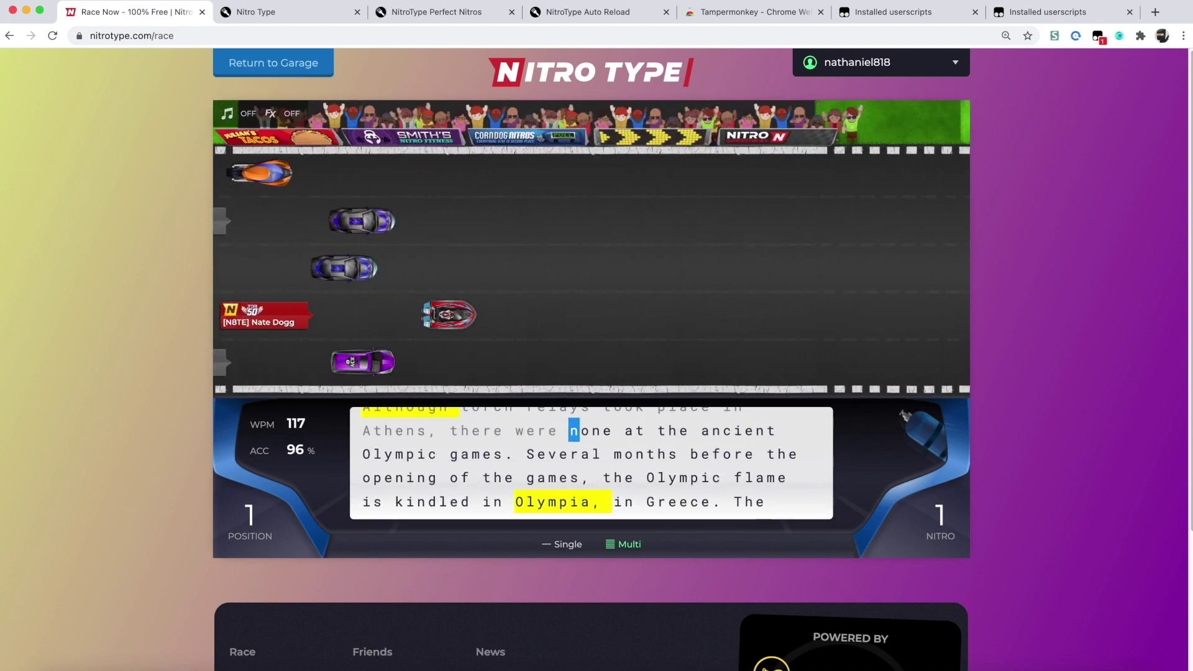
type(" O")
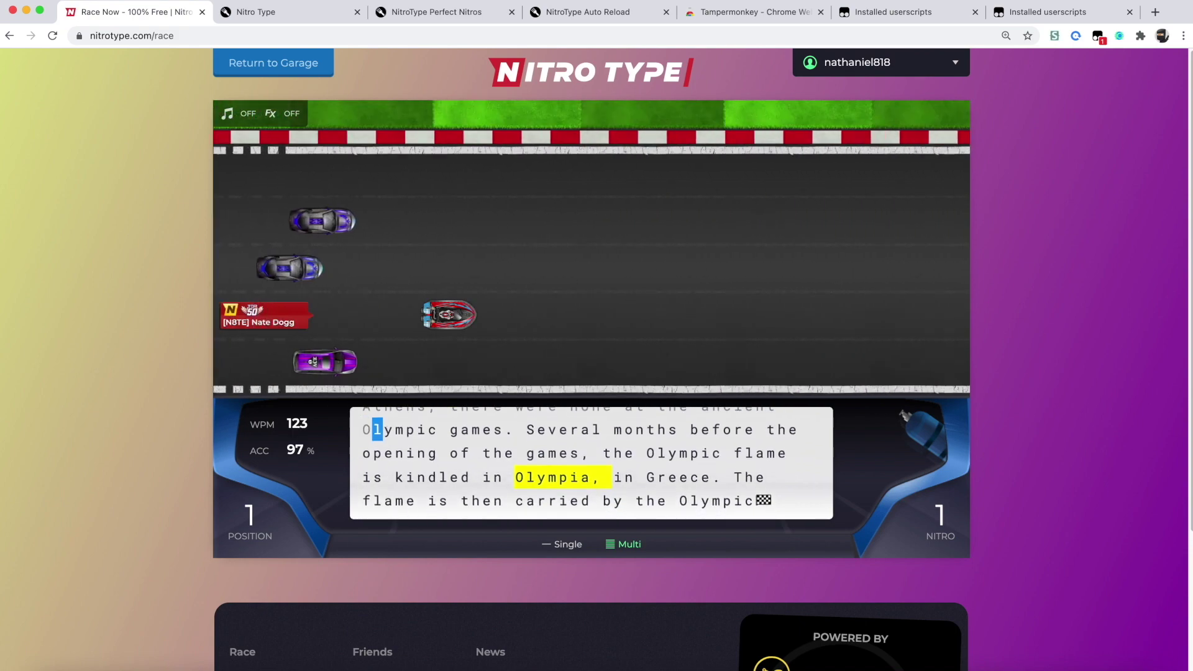
type("lympic games. Several months before")
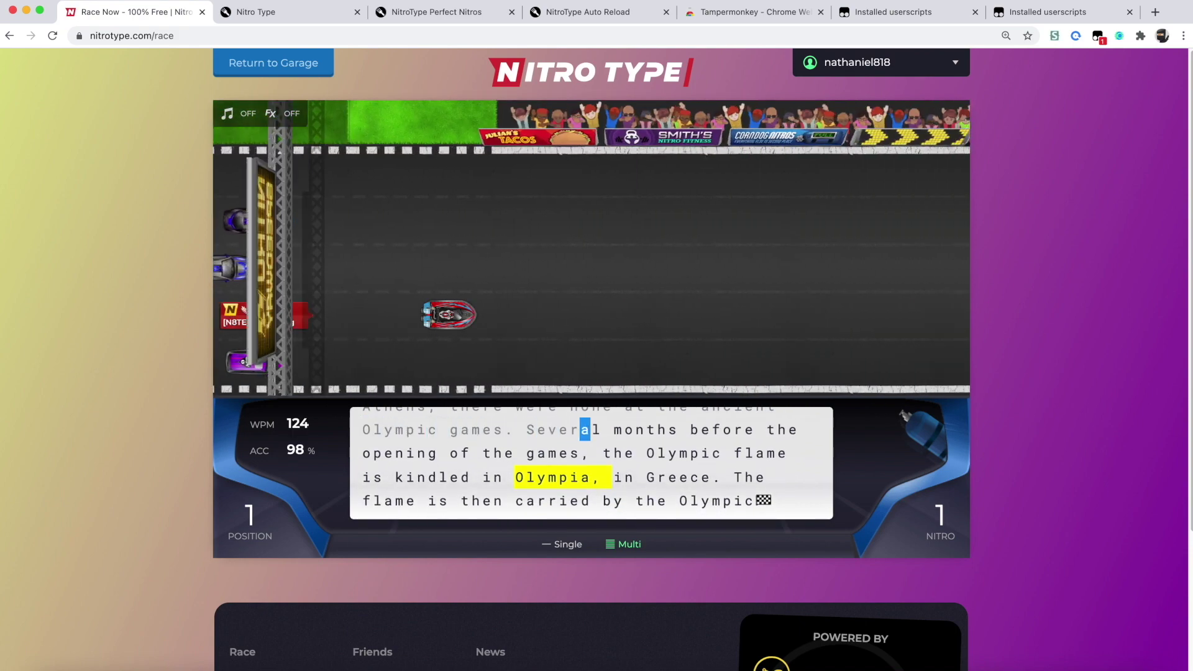
type(" the ")
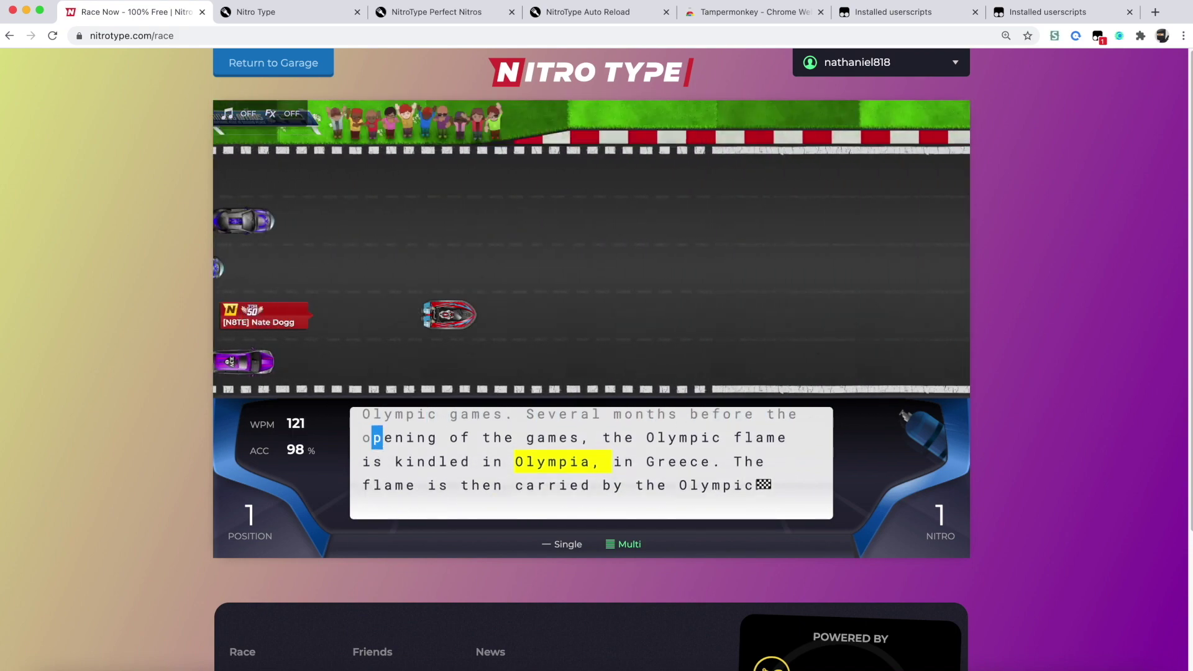
type("opening of the games, the Olym")
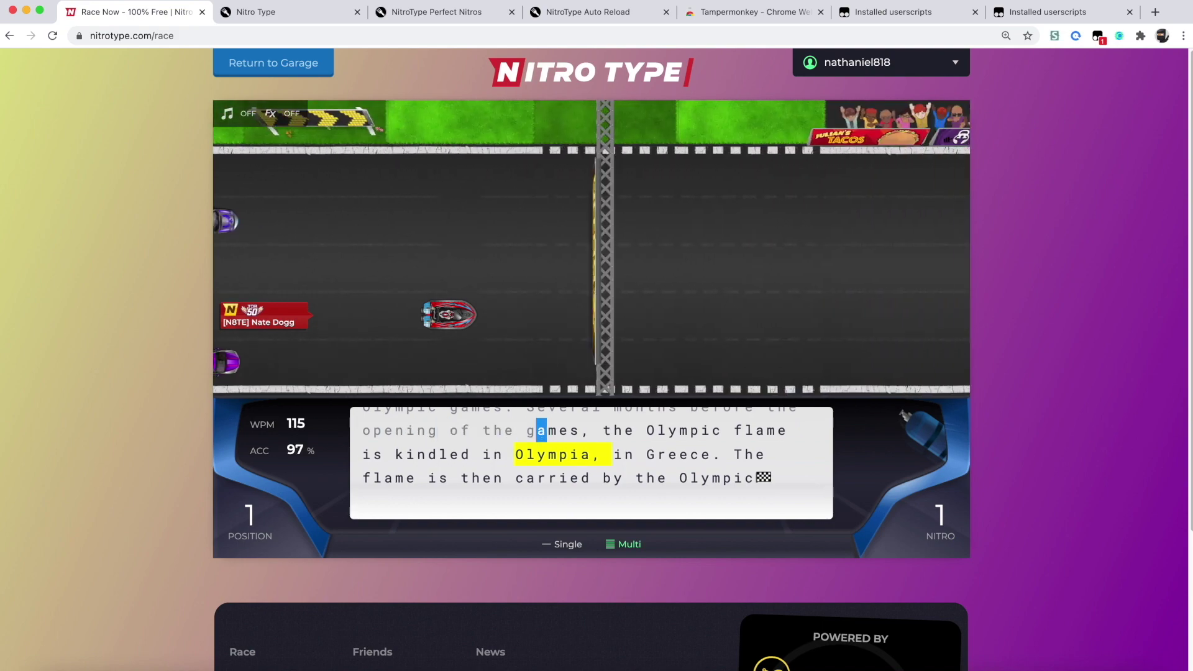
type("pic flame is k")
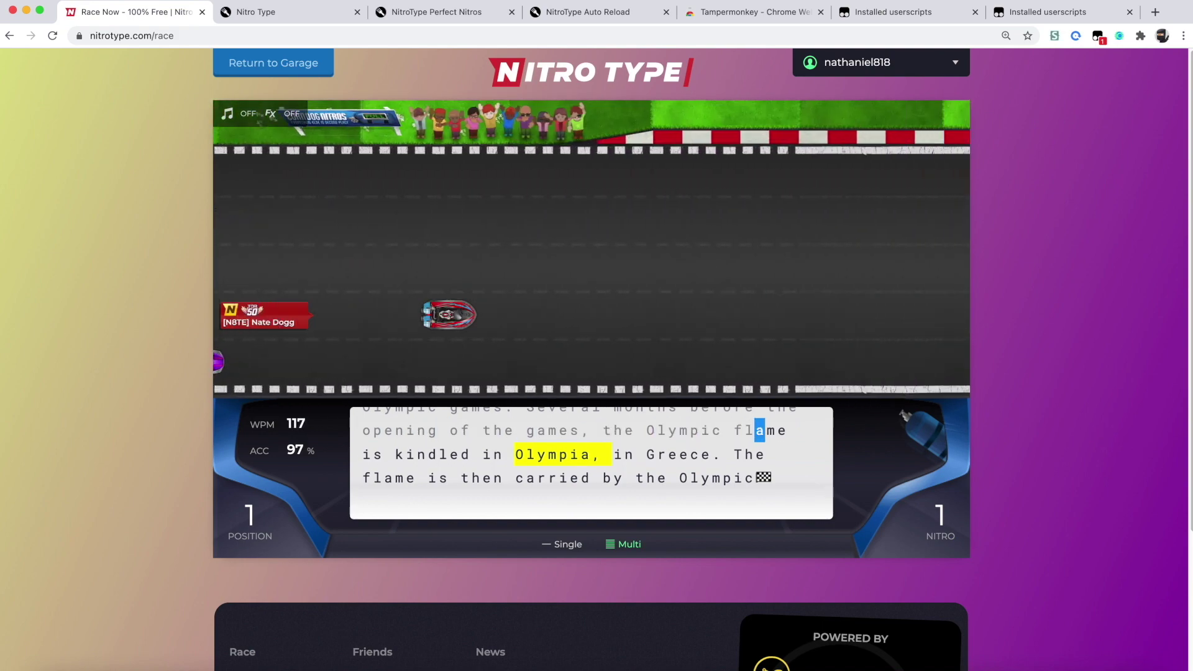
type("indled in Olympia, in Greece. The")
key("Return")
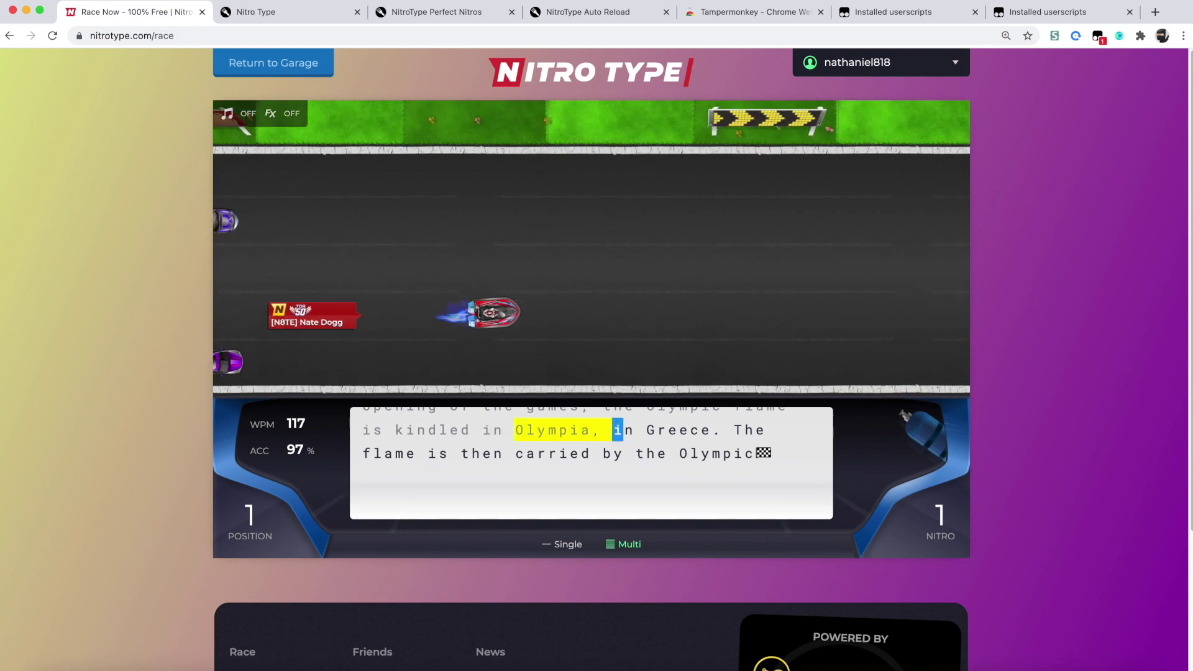
type("in Greece. The flame is then c")
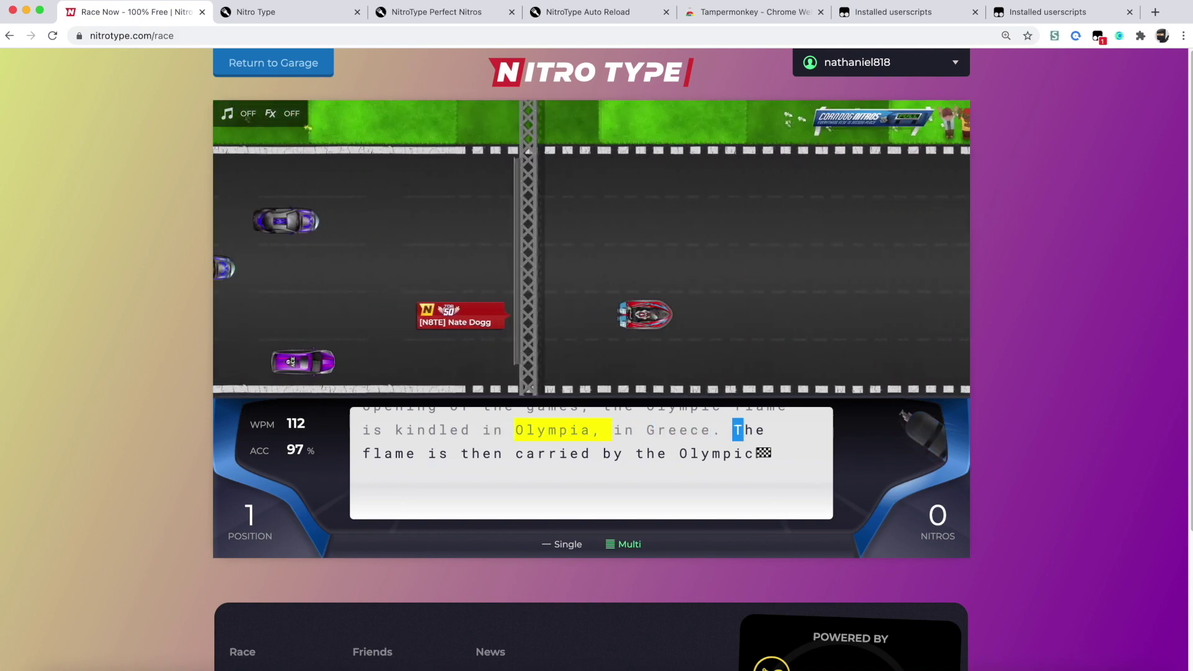
type("arried by the Olympi")
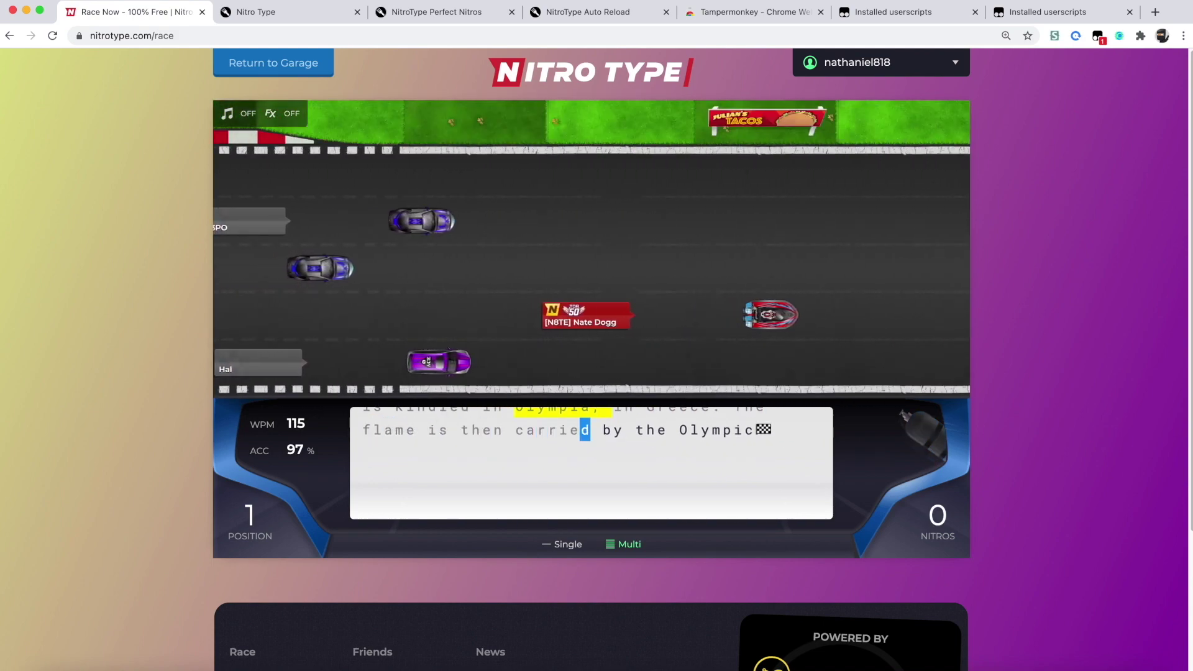
type("c")
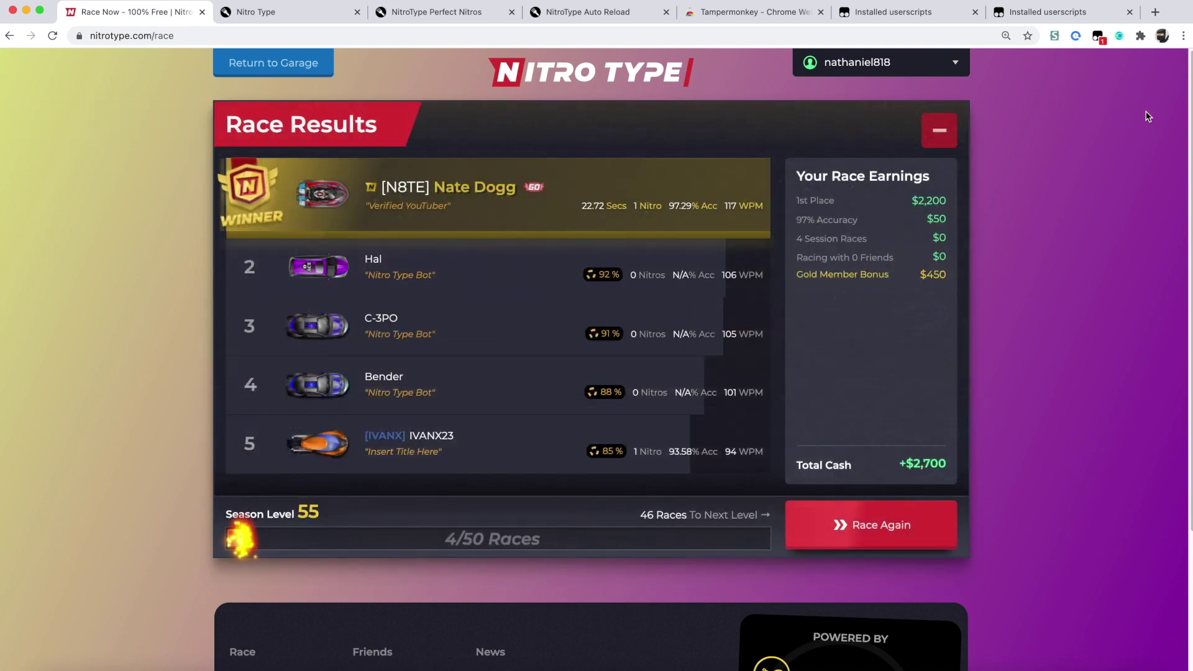
Step: After finishing 1st at 117 WPM, toggle the NitroType userscripts in Tampermonkey's quick menu
left_click(1098, 38)
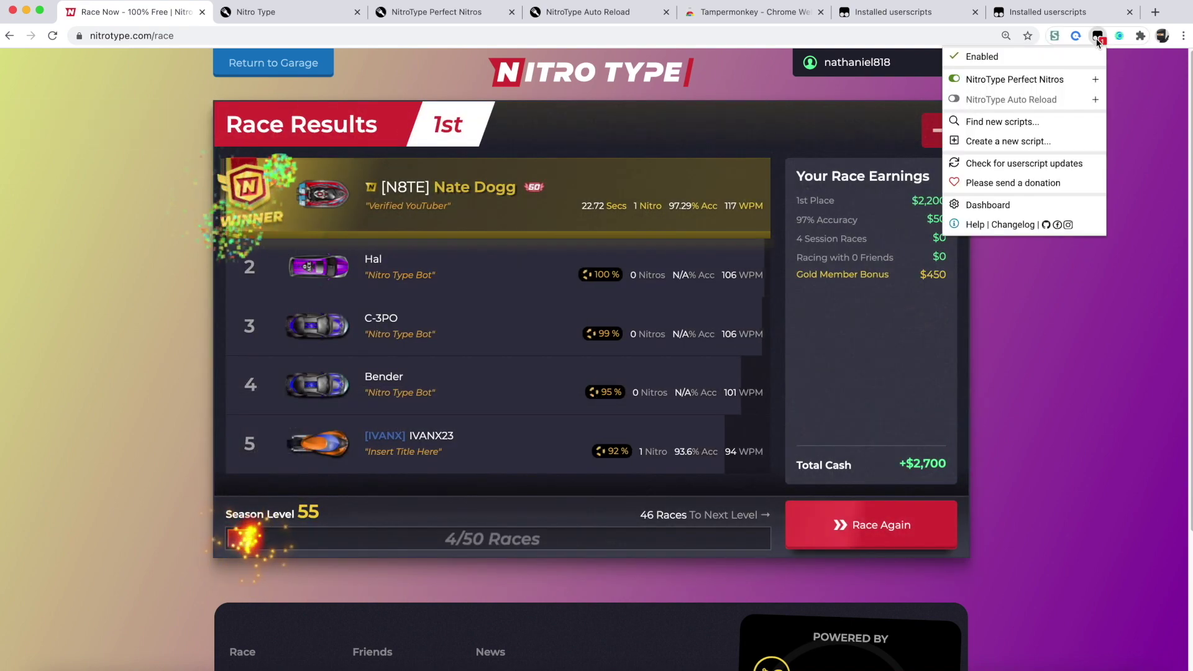
left_click(956, 80)
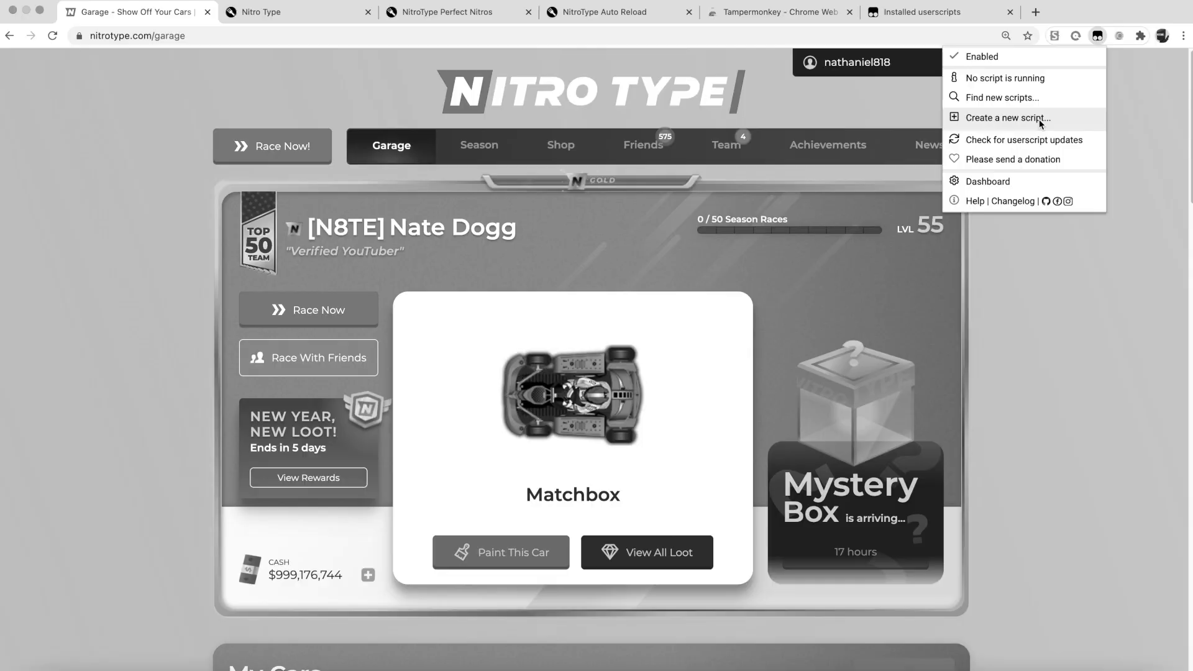
Step: Edit NitroType Perfect Nitros, replacing highlightColor 'yellow' with 'red', and save the script
left_click(1039, 119)
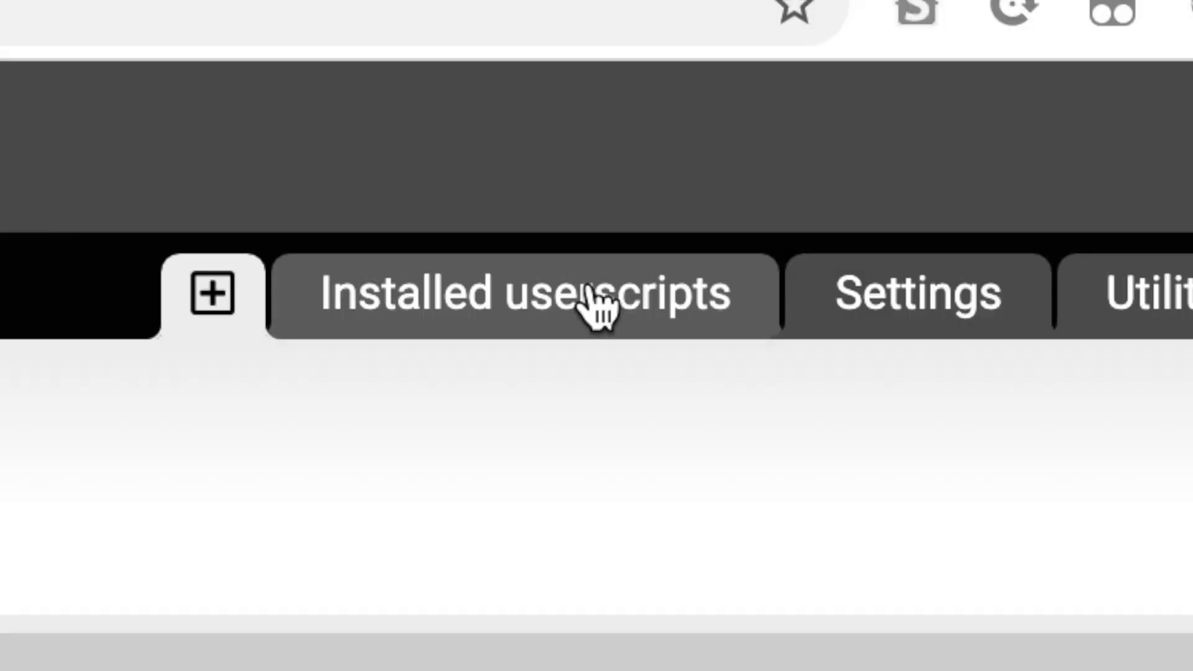
left_click(782, 182)
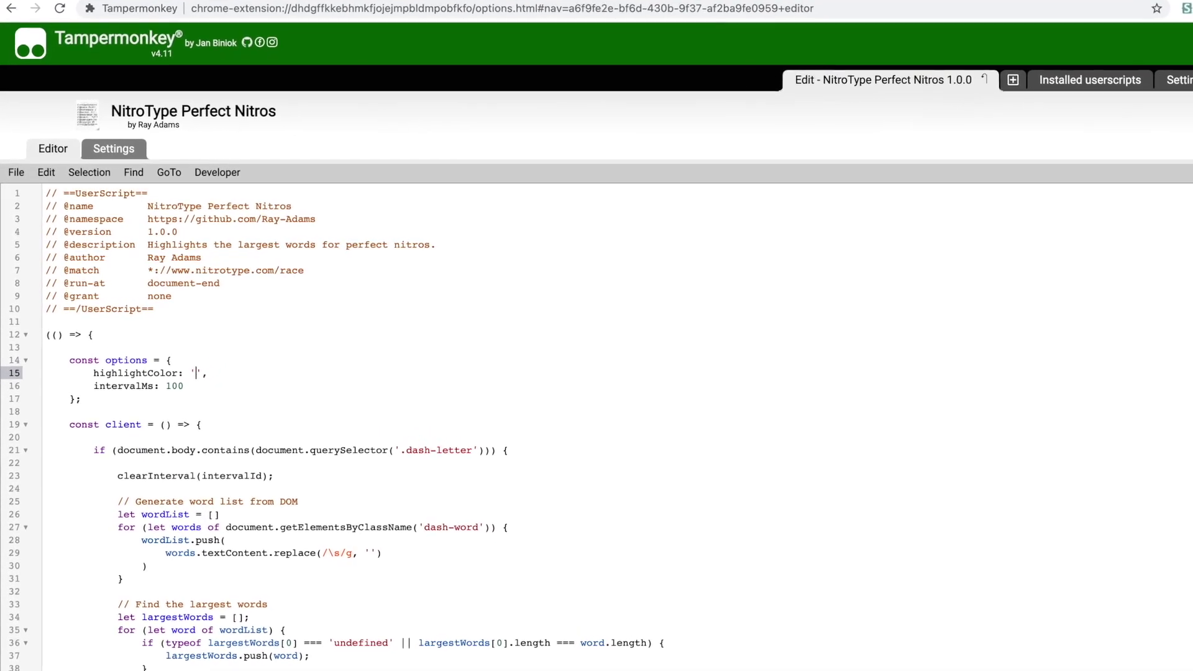
type("yellow")
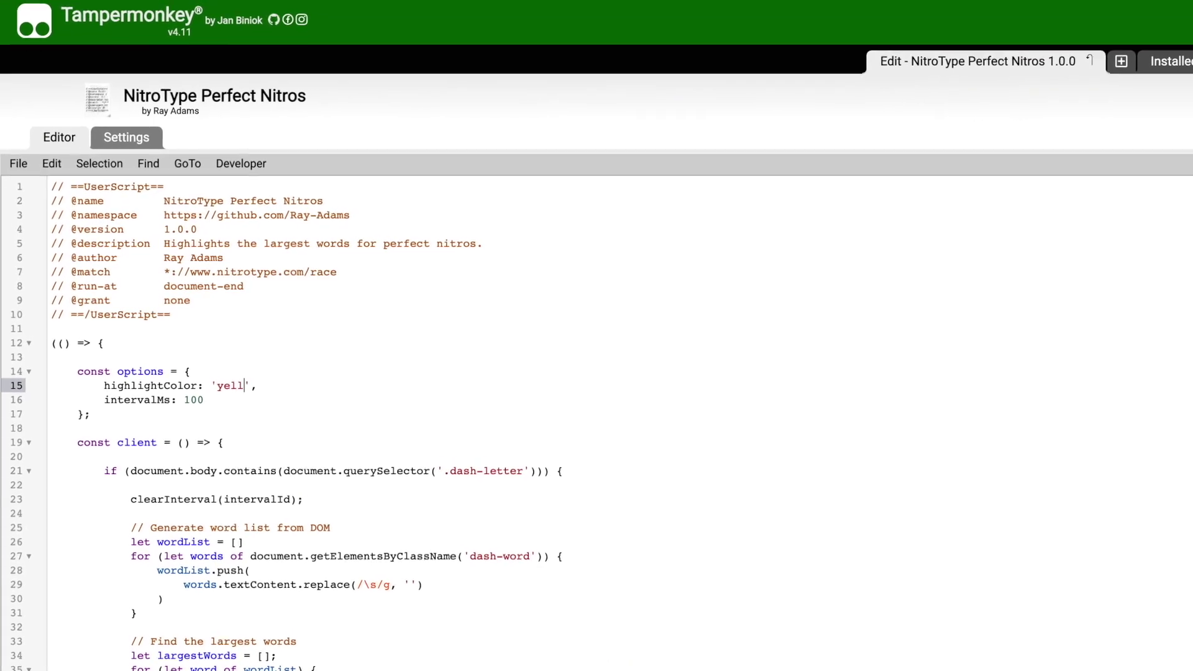
key("BackSpace")
key("BackSpace")
key("BackSpace")
key("BackSpace")
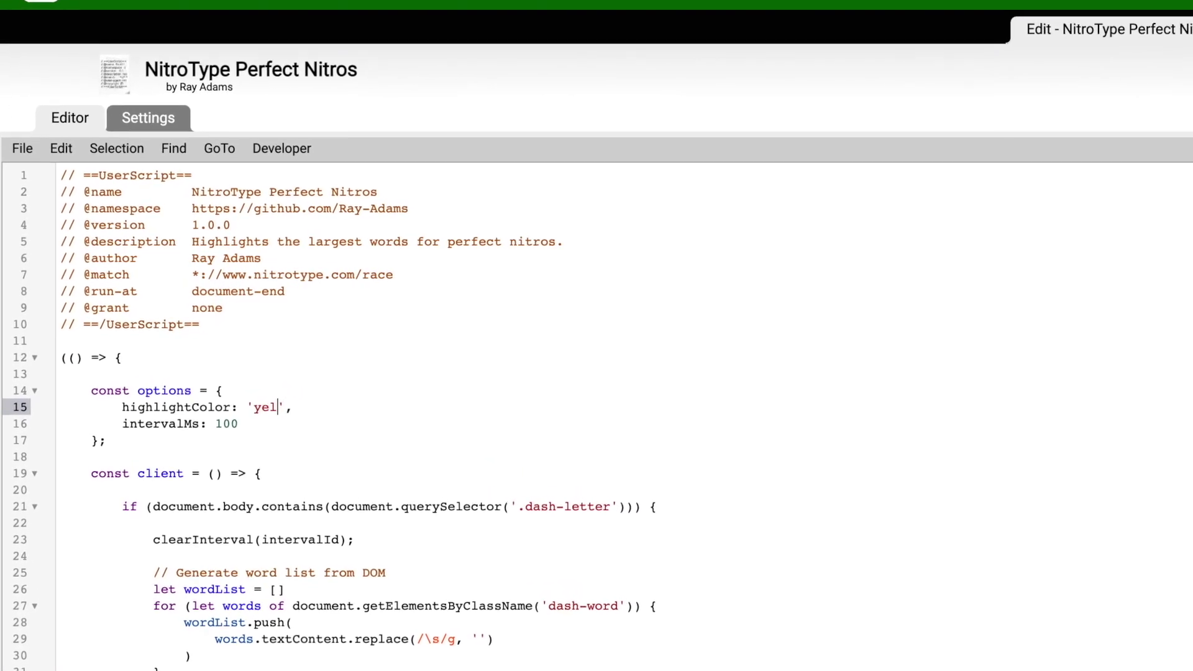
key("BackSpace")
key("BackSpace")
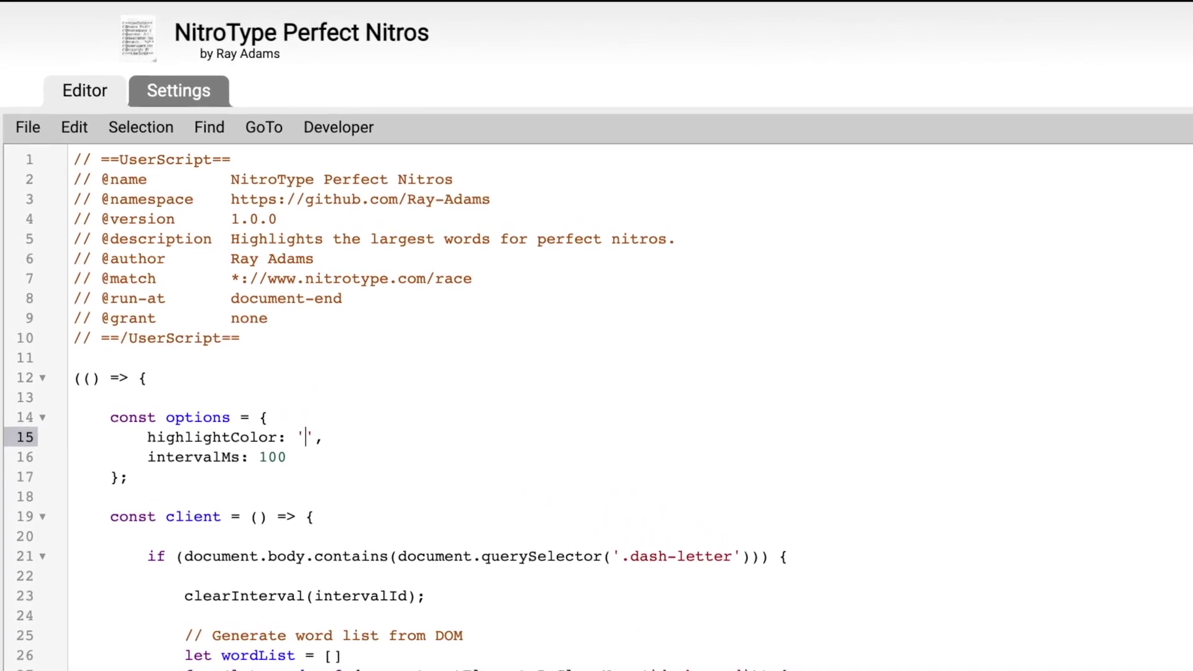
type("red")
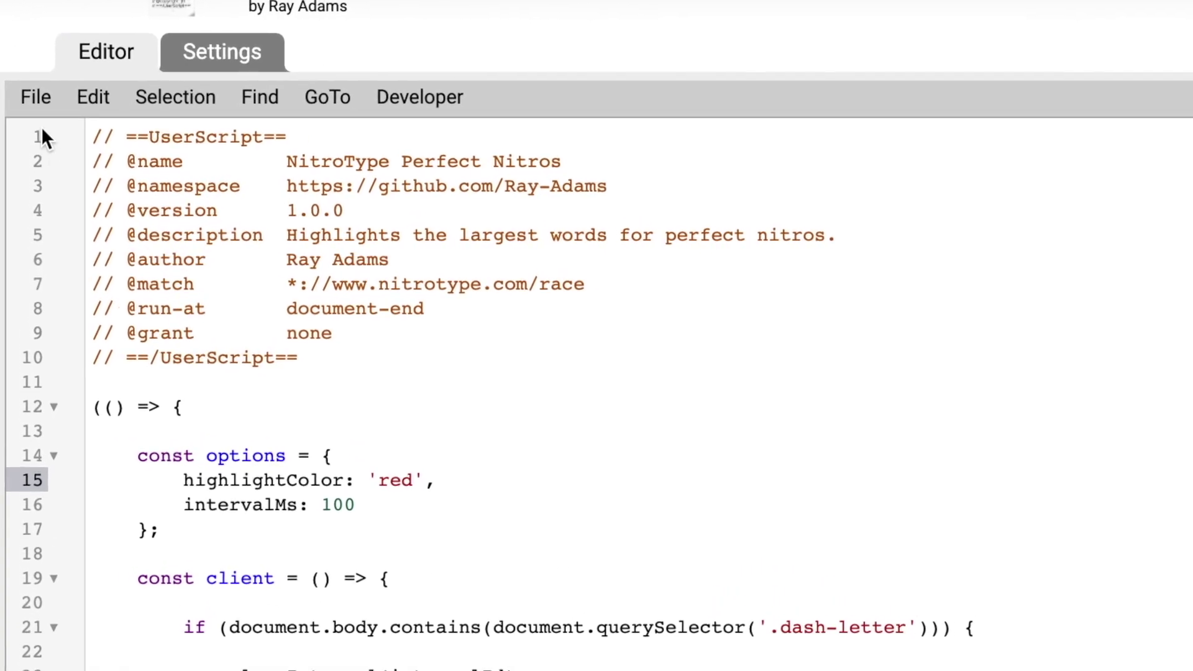
left_click(26, 118)
left_click(78, 129)
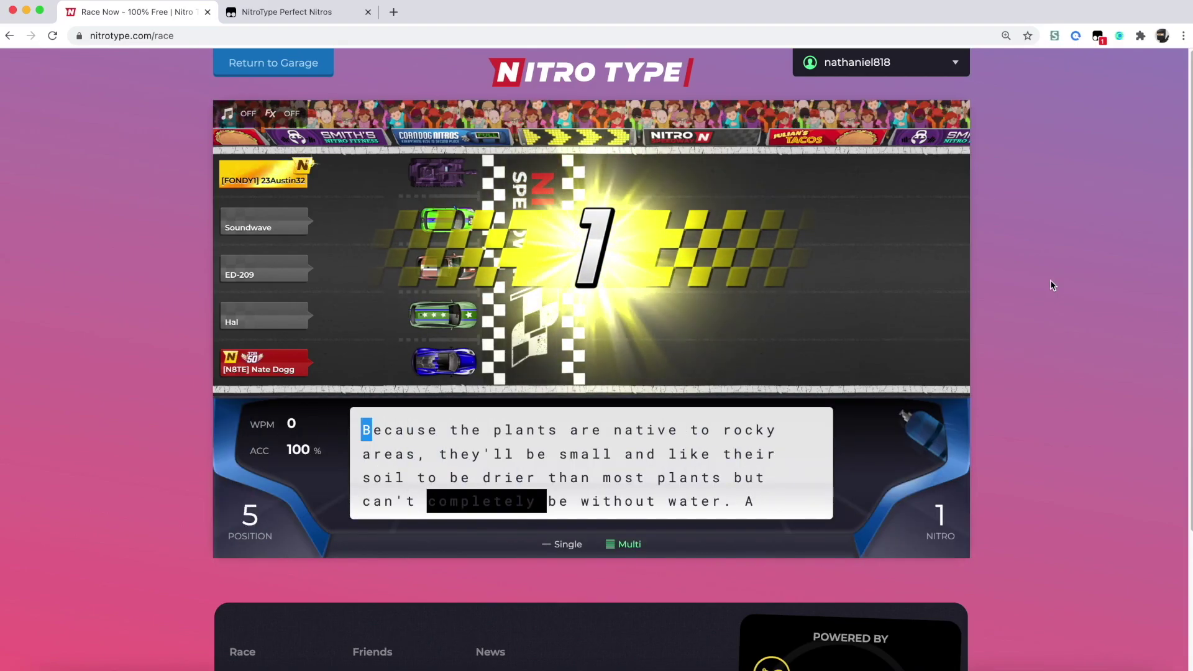
Step: Type the passage about plants native to rocky areas, nitroing past the red-highlighted 'completely'
type("Because the plants are nat")
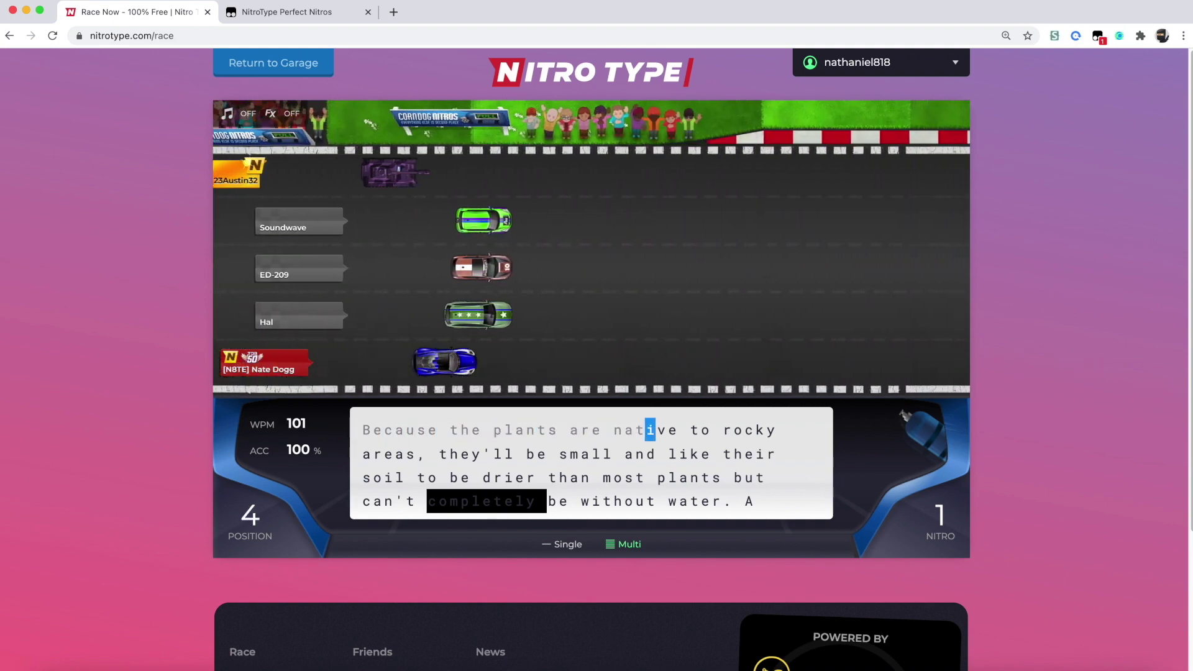
type("ive to rocky areas, they'l")
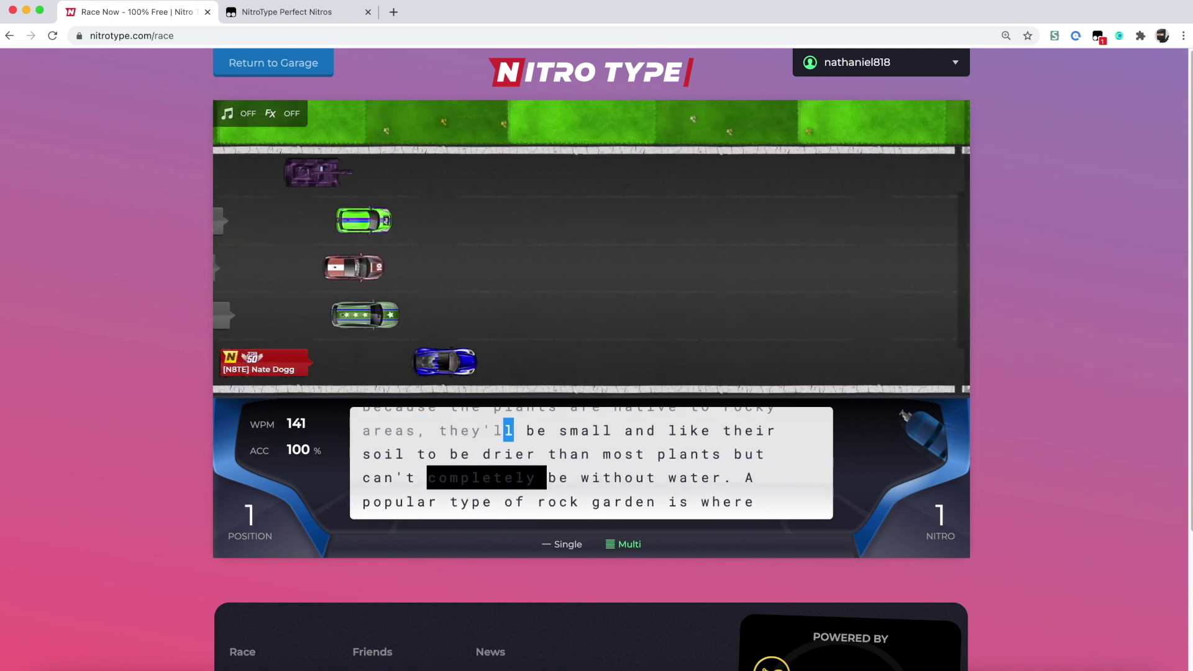
type("l be small and ")
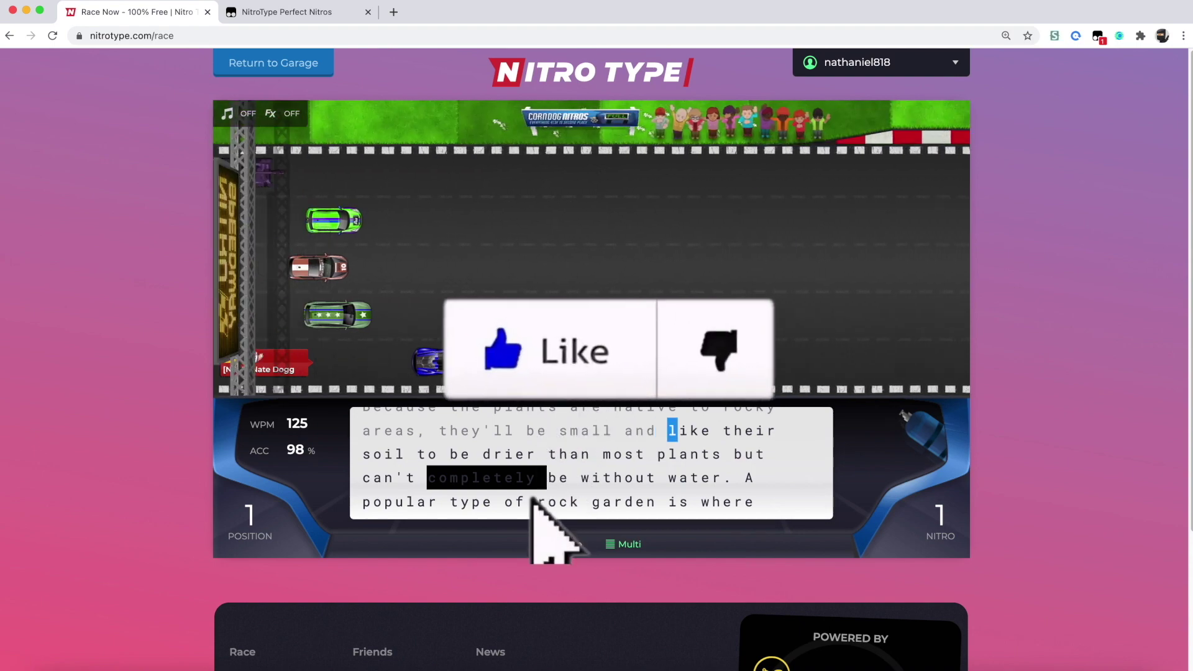
type("like their soil to be")
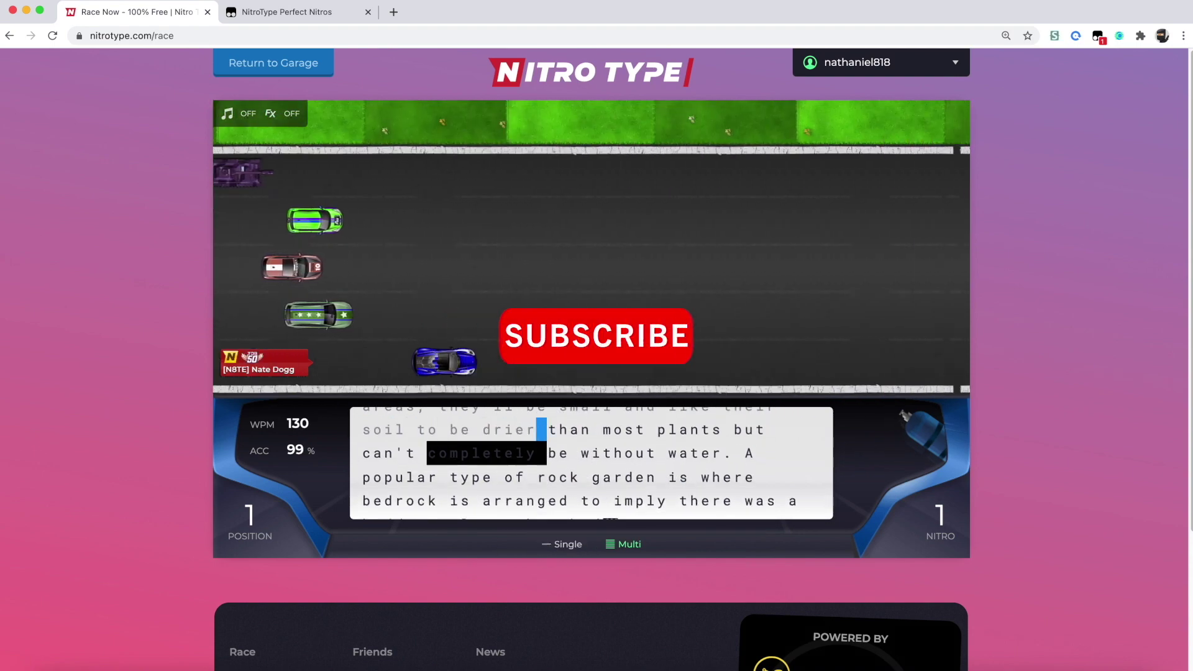
type("than most plants but")
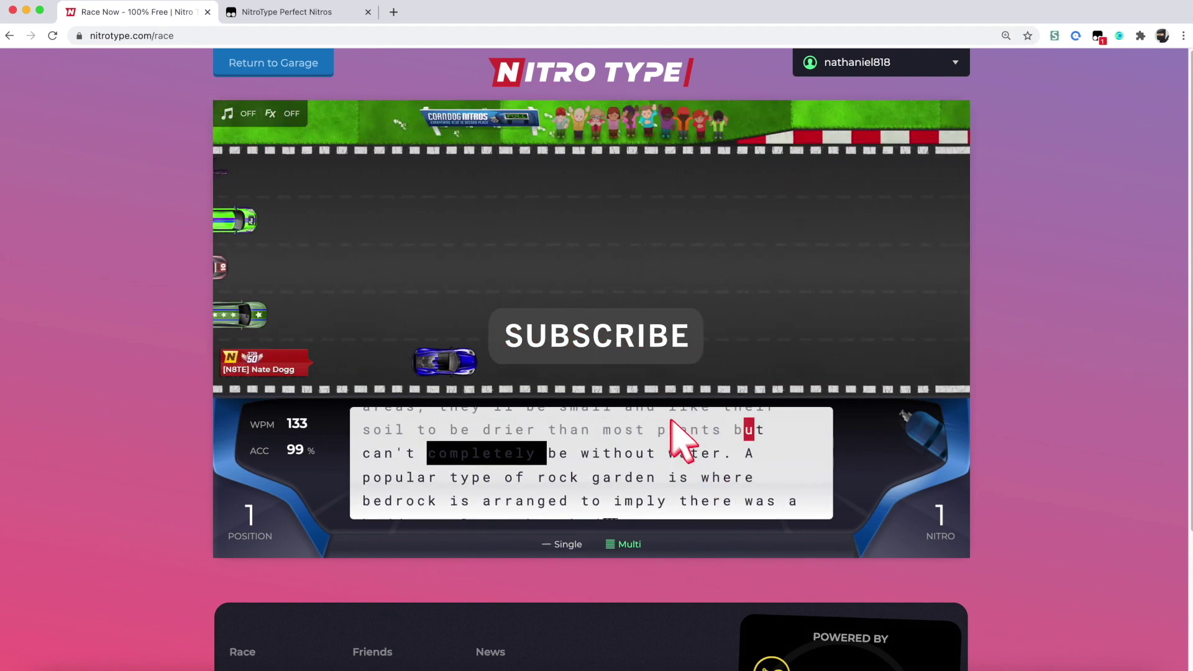
type(" can't")
key("Return")
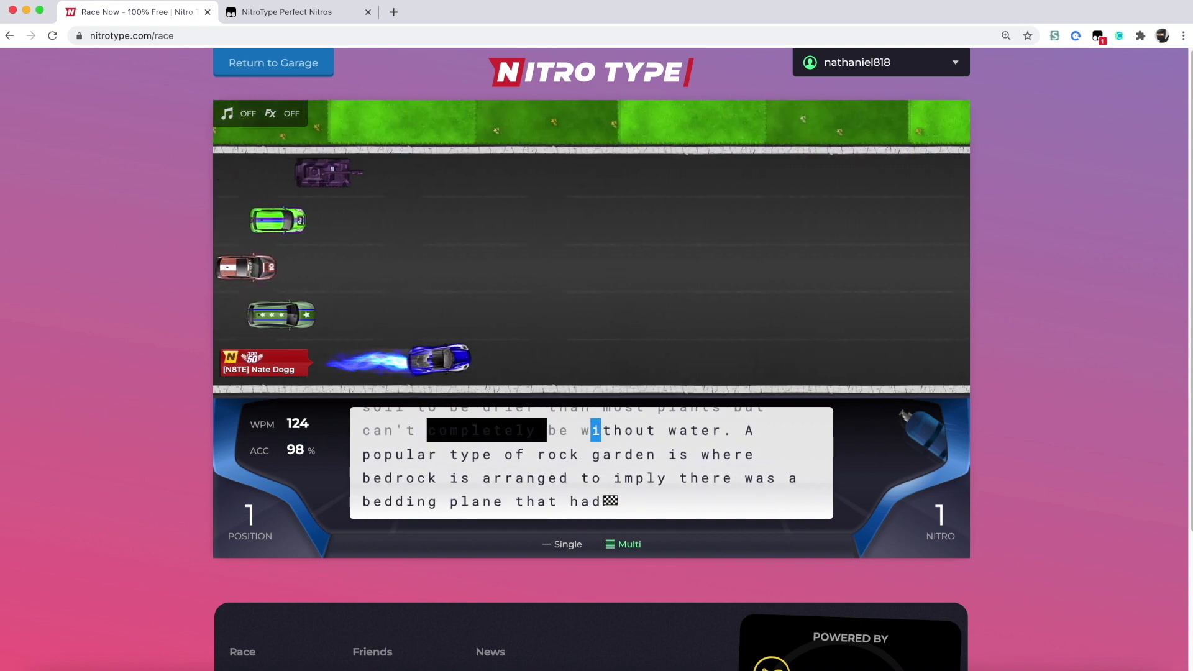